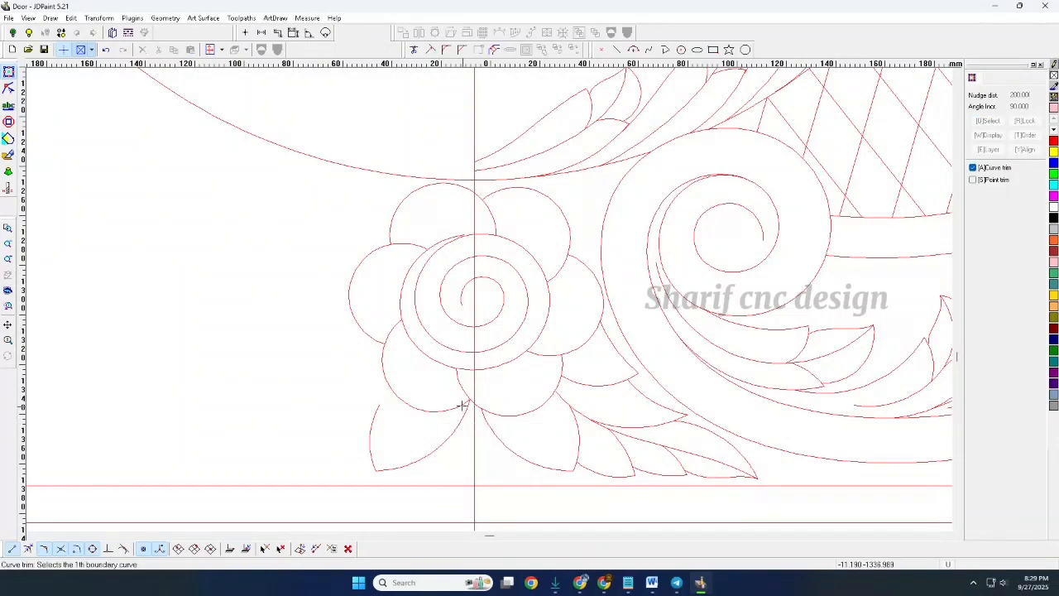
- Divide the curve at the petal junction and delete the lower-left leaf of the flower beneath the circular medallion
right_click(457, 426)
click(457, 427)
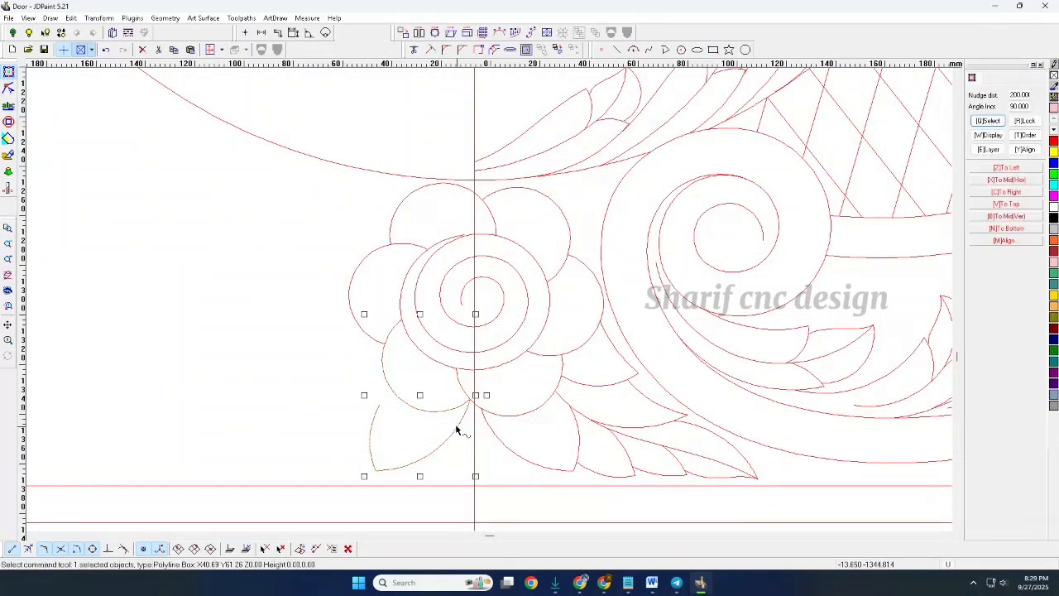
click(71, 17)
click(108, 125)
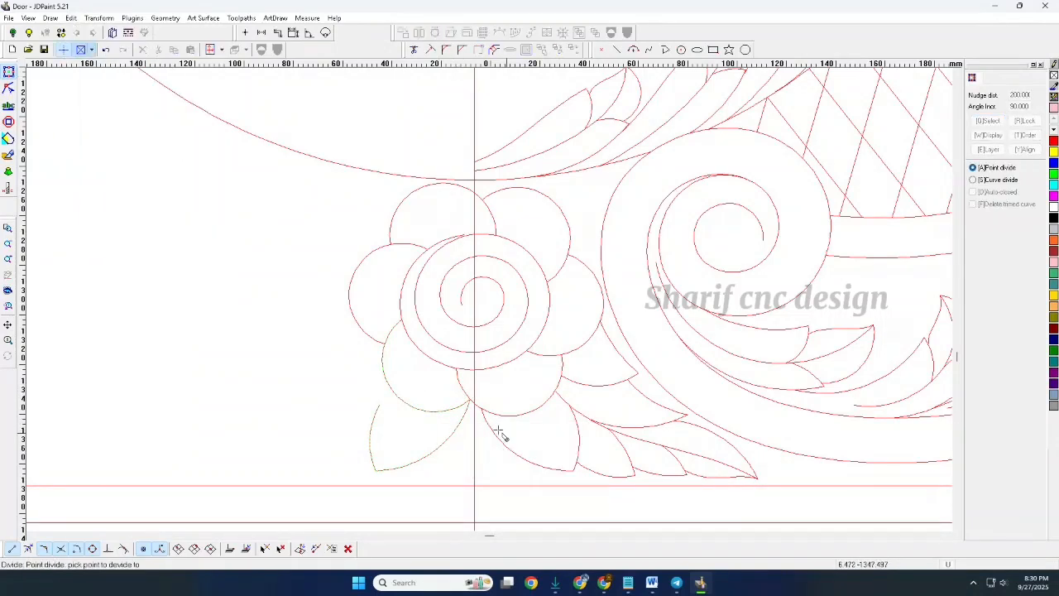
click(469, 399)
right_click(469, 407)
click(463, 422)
key(Delete)
scroll(361, 374, down, 8)
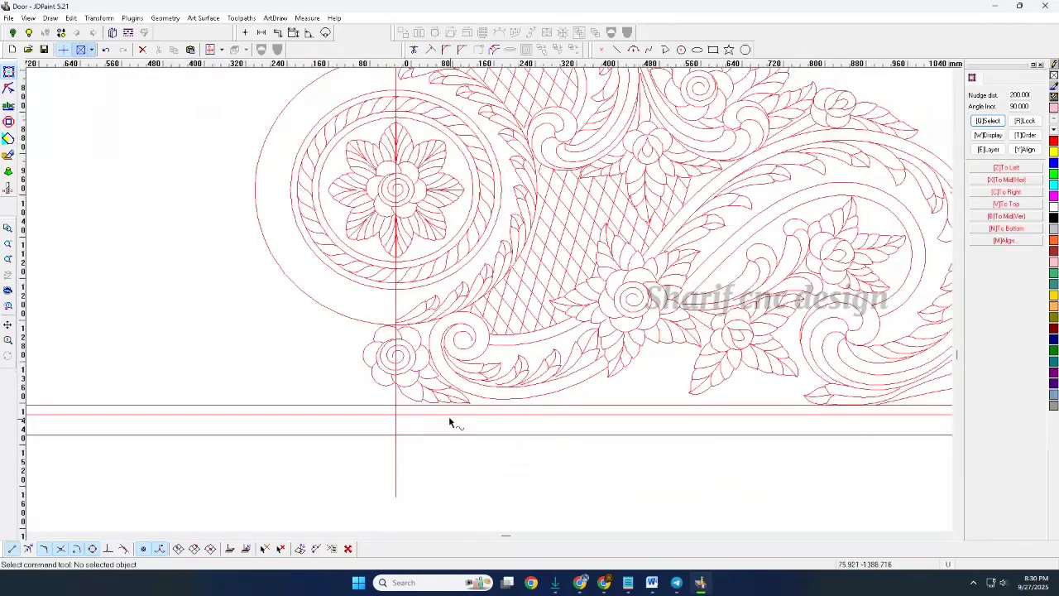
- Remove the stray leaf curve left of the vertical centre line, below the top flower
scroll(428, 276, up, 3)
scroll(397, 276, down, 3)
scroll(408, 132, down, 1)
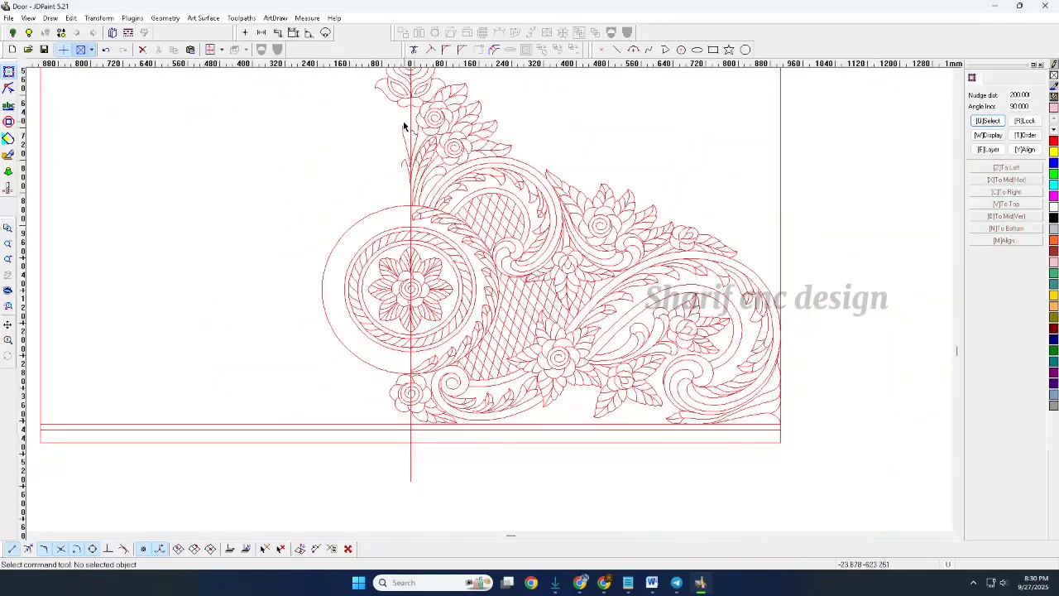
scroll(405, 99, up, 5)
click(414, 50)
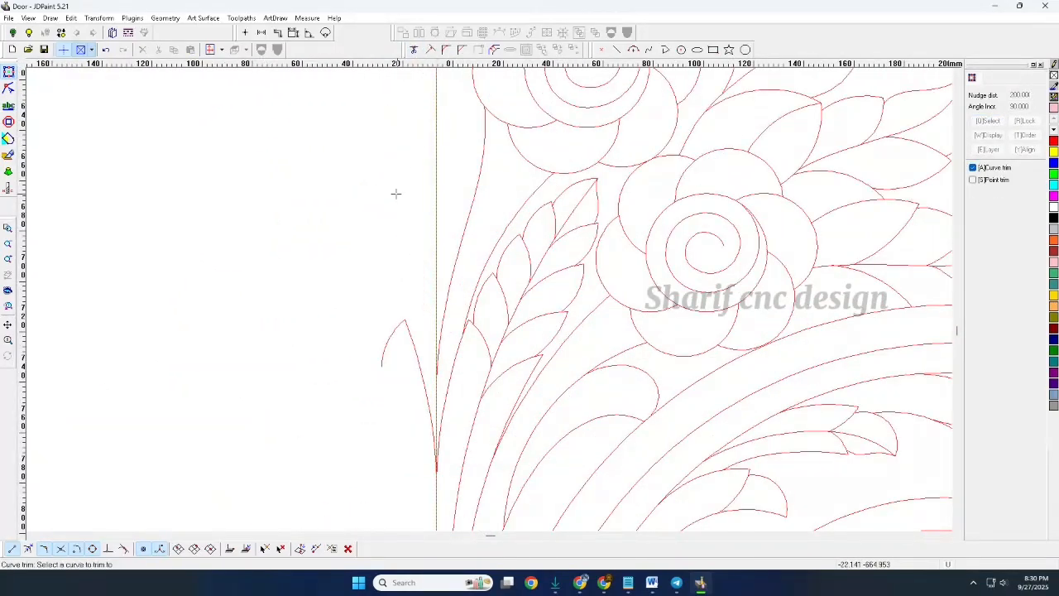
right_click(413, 338)
scroll(418, 346, down, 4)
scroll(410, 207, down, 2)
scroll(430, 199, up, 1)
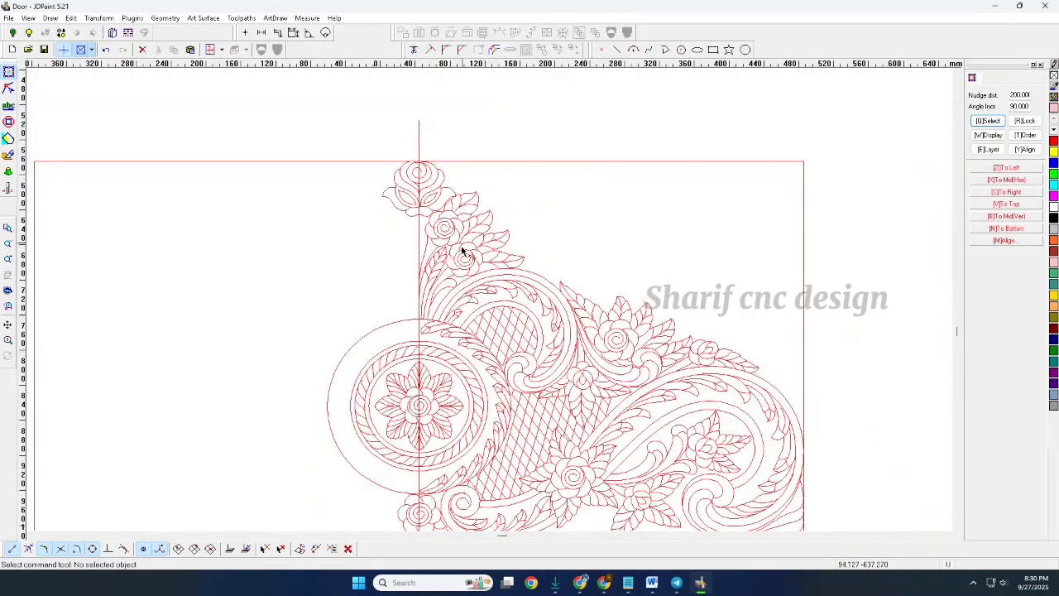
- Examine the diamond lattice fill and the scrollwork around it in the door panel
scroll(454, 189, down, 1)
scroll(500, 277, up, 2)
click(491, 279)
click(493, 279)
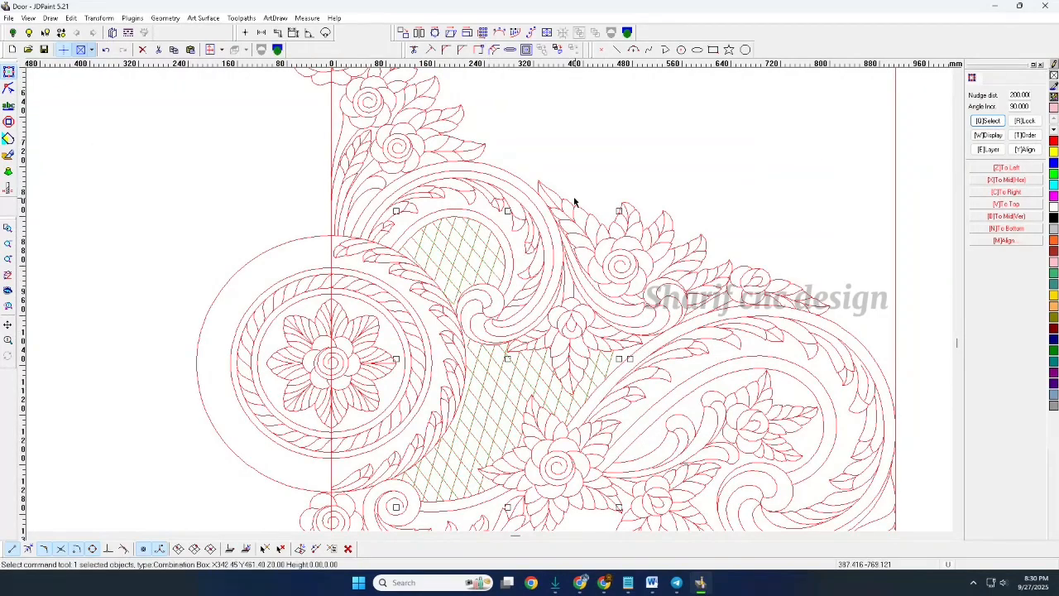
click(654, 162)
scroll(454, 289, up, 2)
scroll(350, 199, down, 2)
scroll(361, 259, down, 2)
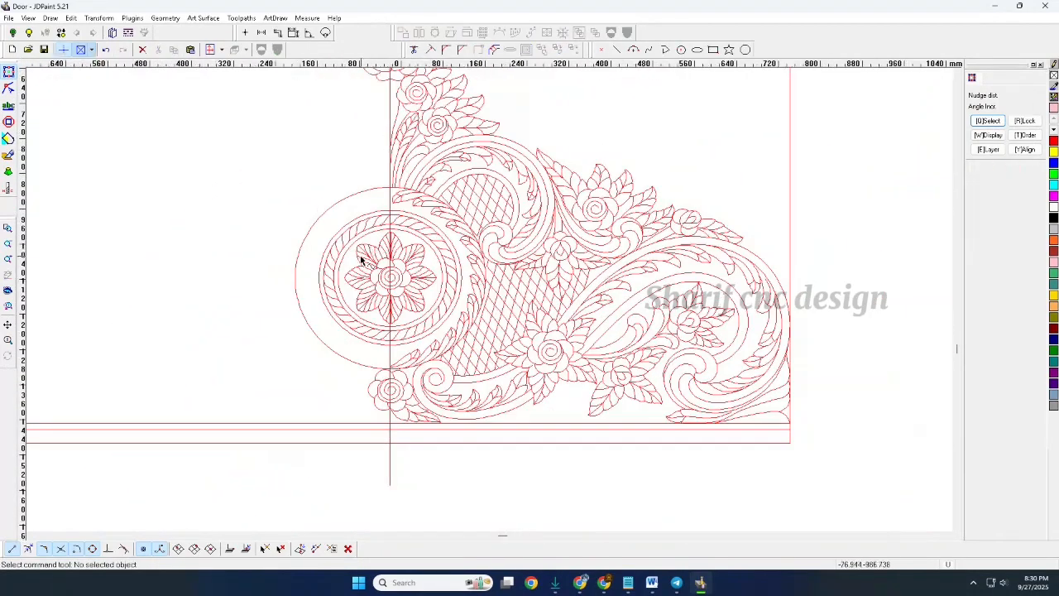
- Copy the medallion's central flower, inner circle and rope strokes 800 mm straight down, below the door panel
scroll(295, 190, up, 3)
drag(278, 170, 537, 449)
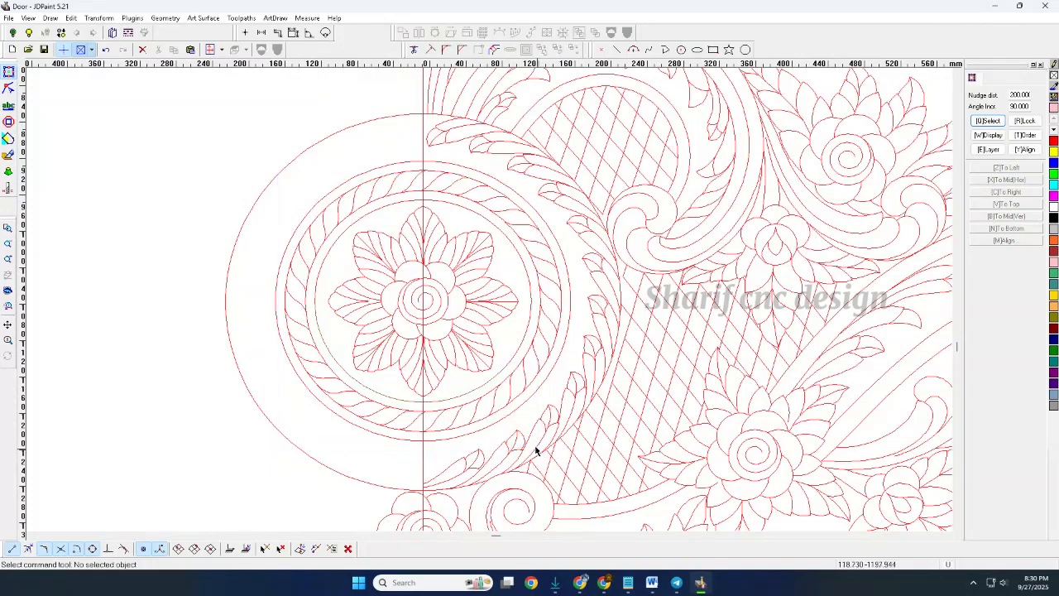
scroll(371, 199, down, 3)
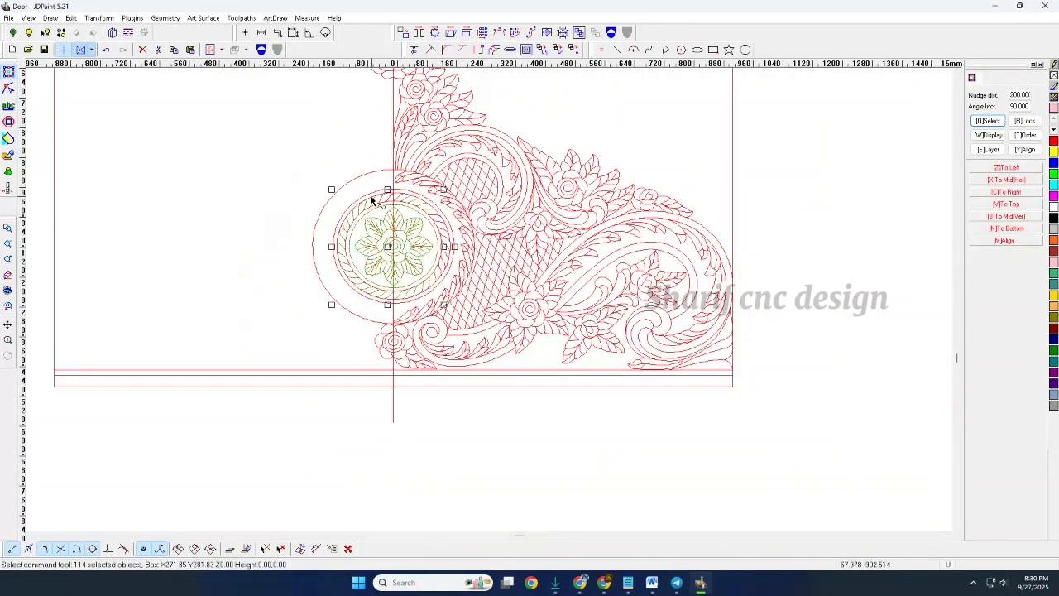
key(Down)
key(Down)
key(Down)
key(Down)
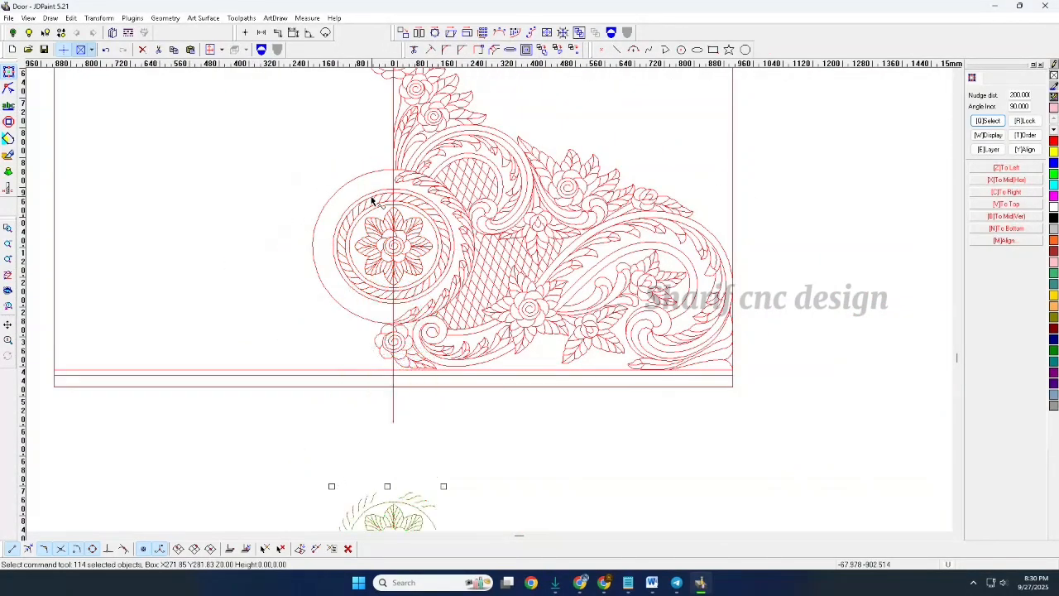
scroll(514, 135, down, 1)
scroll(405, 463, up, 4)
scroll(442, 285, down, 2)
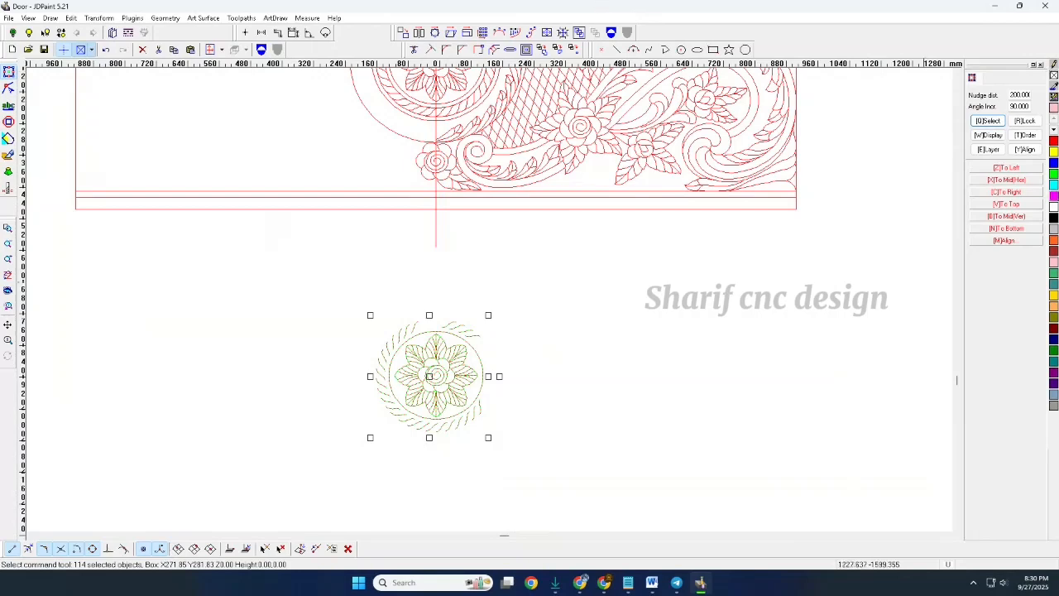
- Extract region contours from the copied medallion's curves with inner contours generated and auto extend enabled
key(ctrl+e)
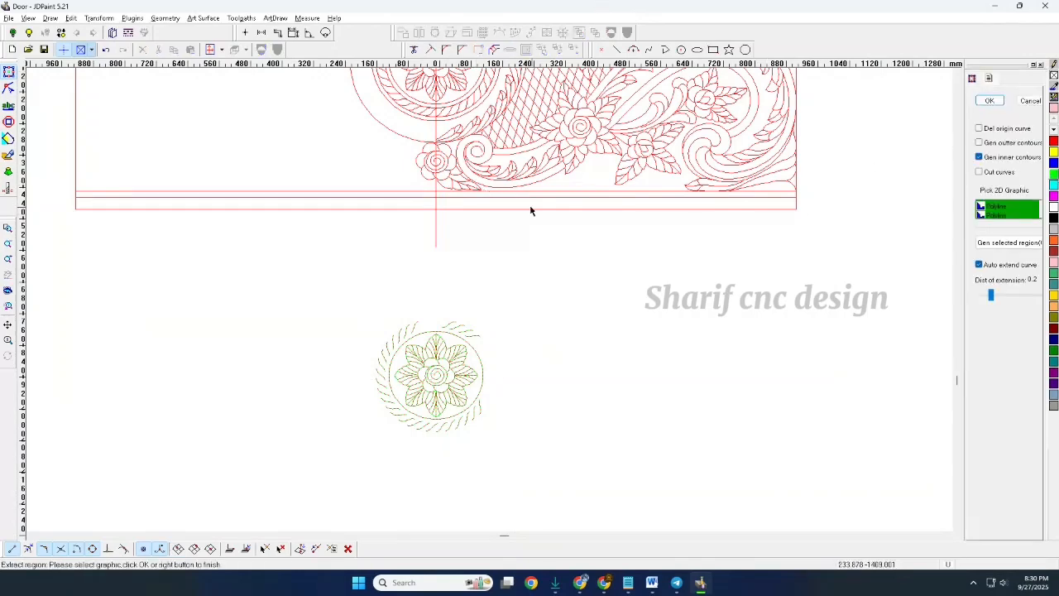
click(988, 99)
scroll(413, 333, up, 4)
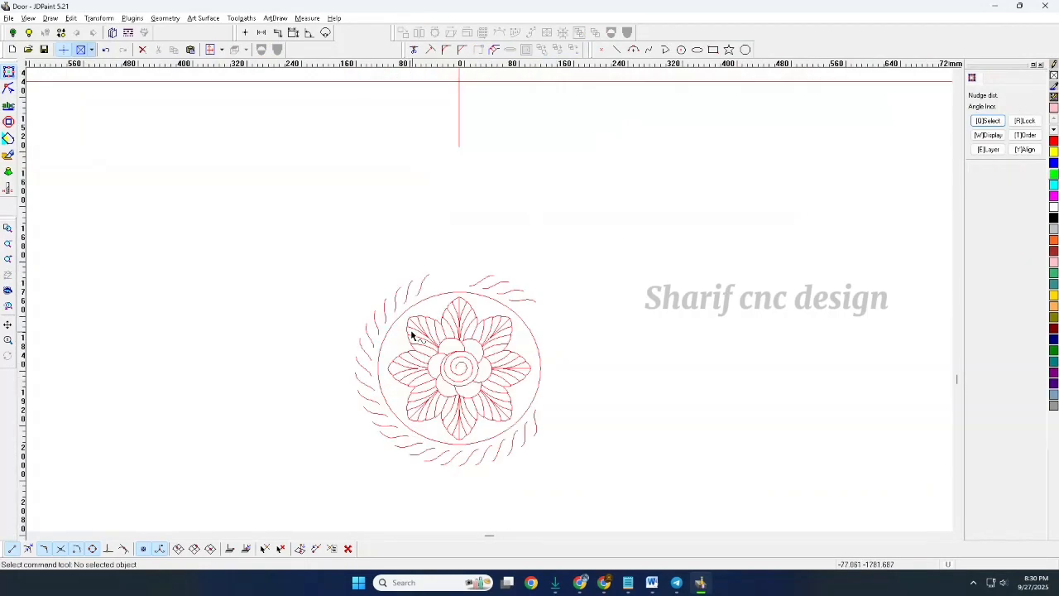
- Delete the rope strokes along the left side of the copied medallion, undoing a deletion that caught other curves
click(373, 290)
drag(344, 403, 345, 402)
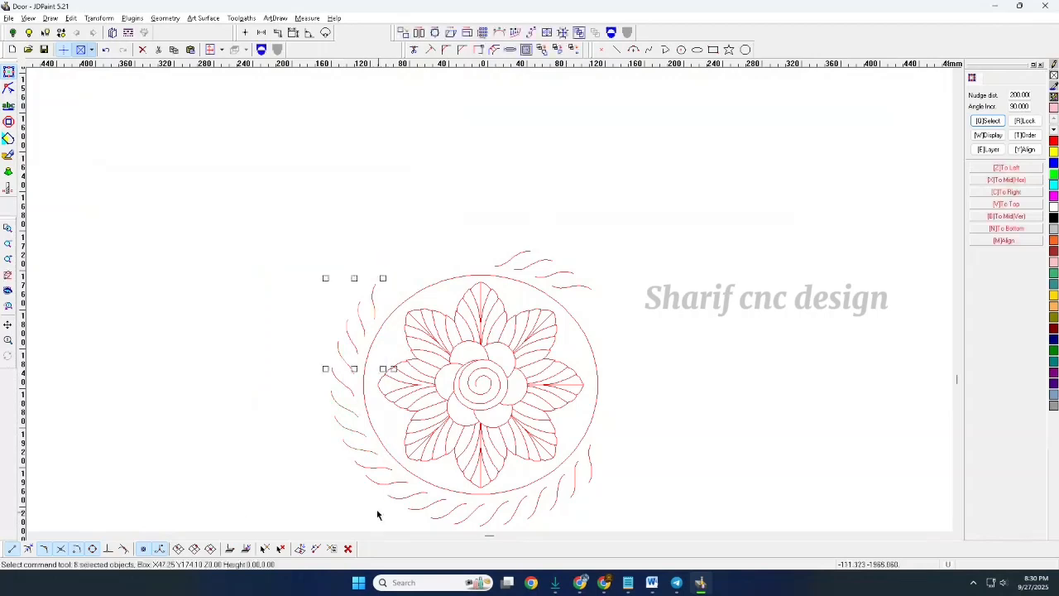
key(Delete)
scroll(345, 381, down, 1)
drag(412, 405, 412, 406)
key(Delete)
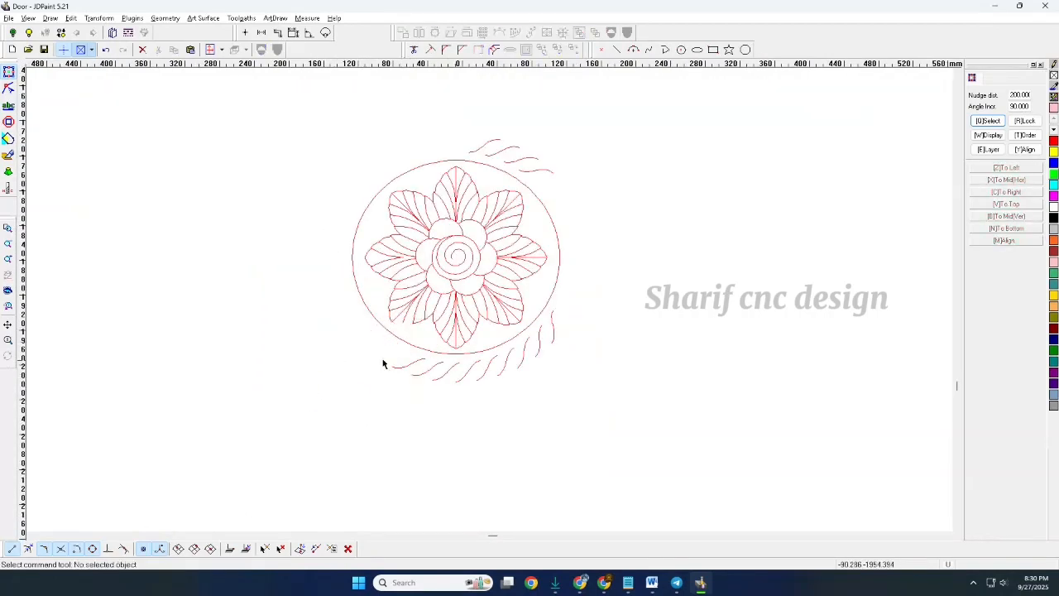
key(ctrl+z)
click(353, 346)
key(Delete)
- Delete the remaining rope strokes along the bottom and lower right of the copied medallion
drag(385, 407, 351, 406)
drag(539, 236, 541, 241)
key(Delete)
click(552, 333)
key(Delete)
click(377, 341)
key(Delete)
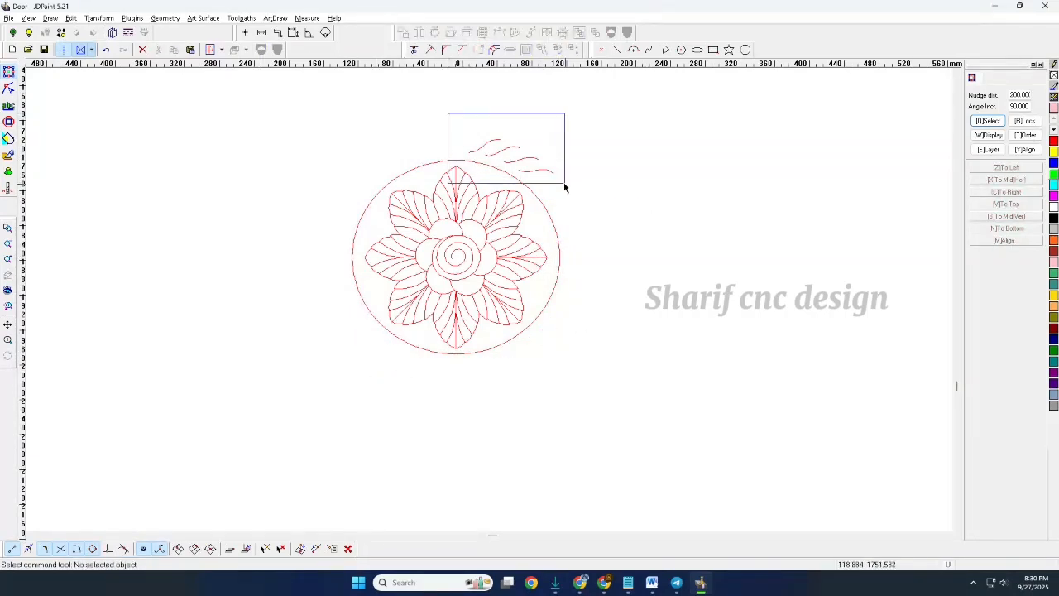
- Delete the four rope strokes at the upper right of the copied medallion
drag(565, 187, 571, 192)
scroll(428, 173, up, 2)
scroll(461, 275, down, 1)
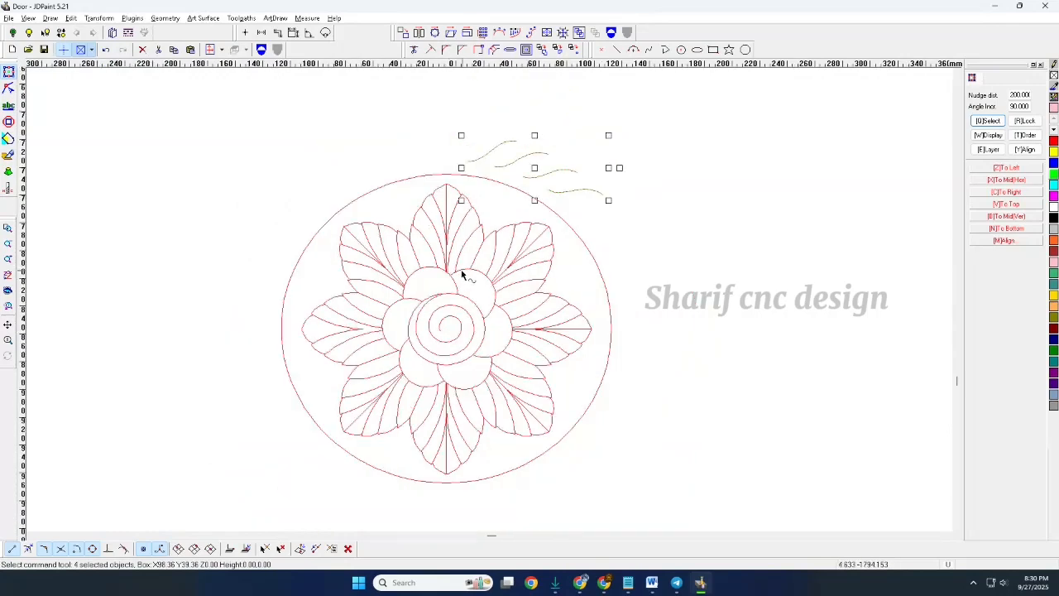
key(Delete)
- Delete the central rosette and petal vein curves in the upper part of the copied flower, keeping its outer contour
scroll(425, 231, up, 2)
drag(418, 354, 284, 493)
scroll(439, 163, down, 2)
key(Delete)
scroll(449, 173, down, 2)
scroll(425, 75, up, 2)
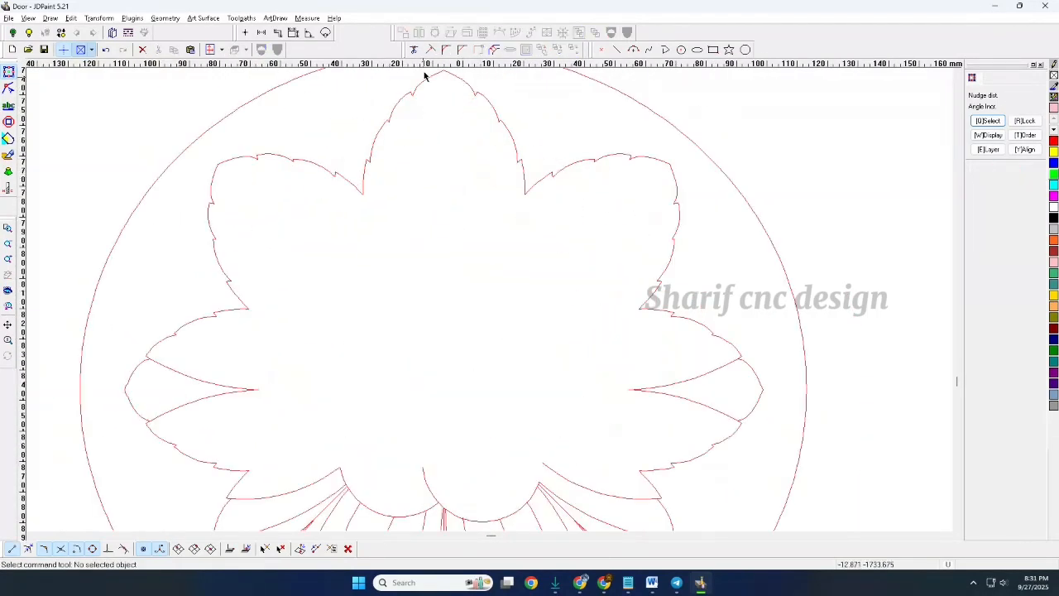
- Delete the remaining inner curves from the side and lower petals, leaving only the flower outline and surrounding circle
scroll(479, 91, down, 1)
scroll(394, 206, up, 2)
scroll(397, 260, down, 2)
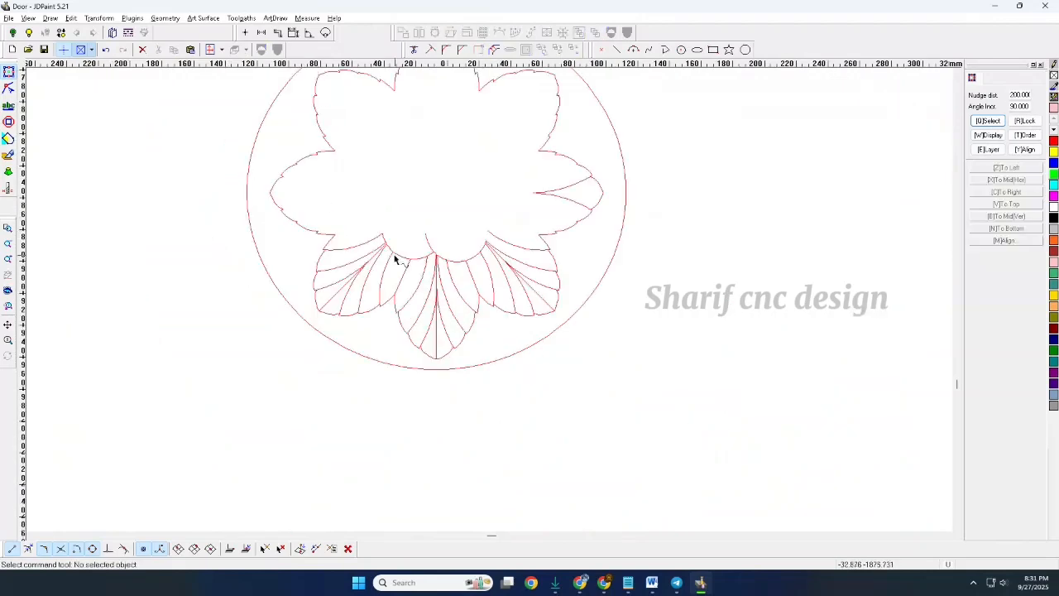
scroll(423, 217, up, 1)
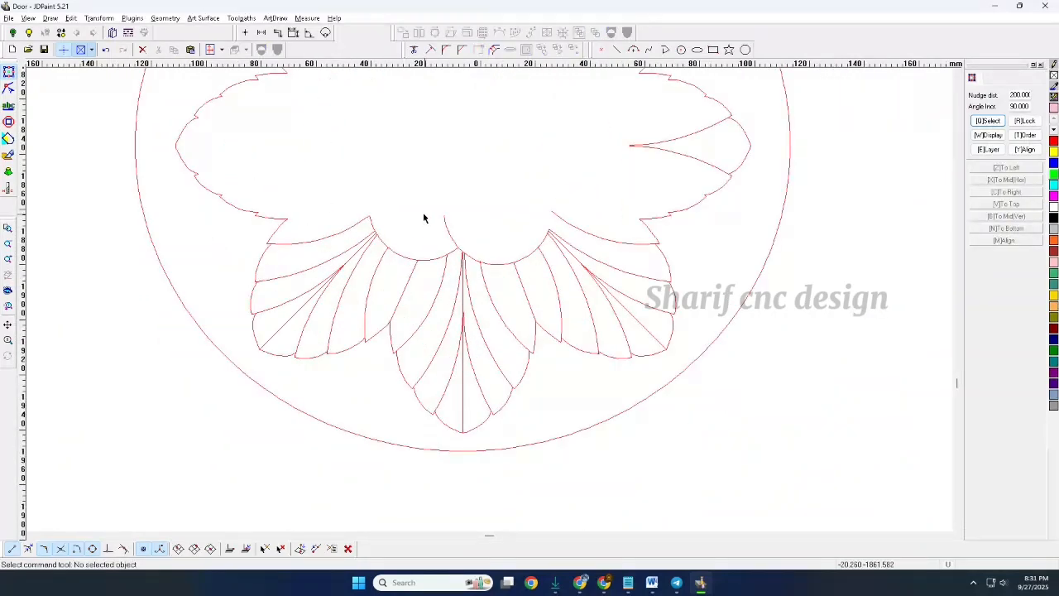
drag(421, 291, 342, 293)
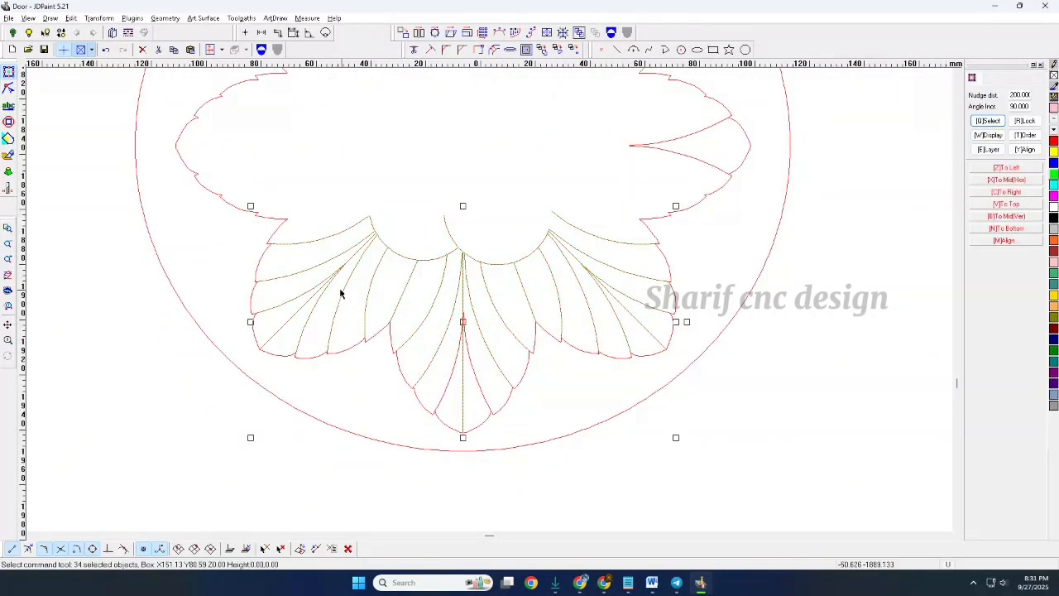
key(Delete)
click(449, 338)
key(Delete)
click(645, 164)
key(Delete)
scroll(540, 321, down, 2)
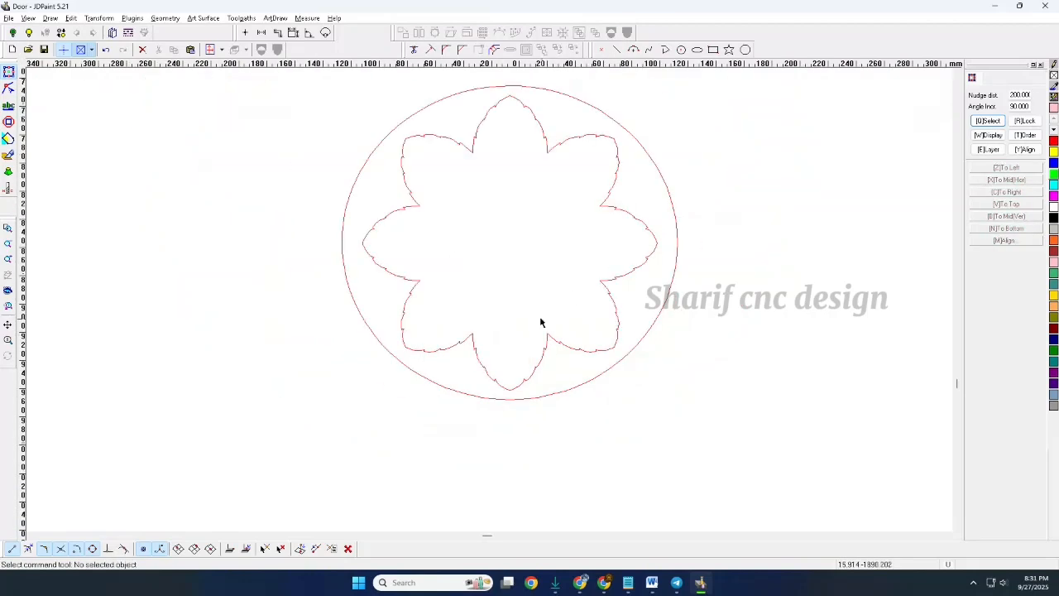
- Run the curve rejoin command in Auto join mode for the flower outline
click(71, 18)
click(82, 178)
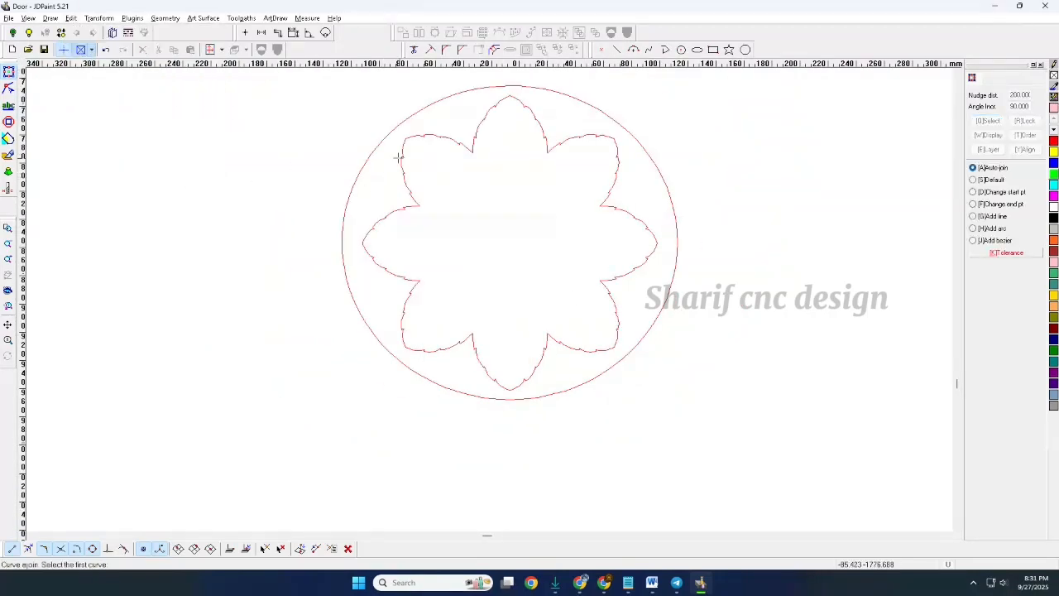
right_click(486, 206)
scroll(487, 207, down, 2)
- Start a pocket toolpath on the circle and flower outline with [Flat]JD-8.00 as the rough tool
key(ctrl+a)
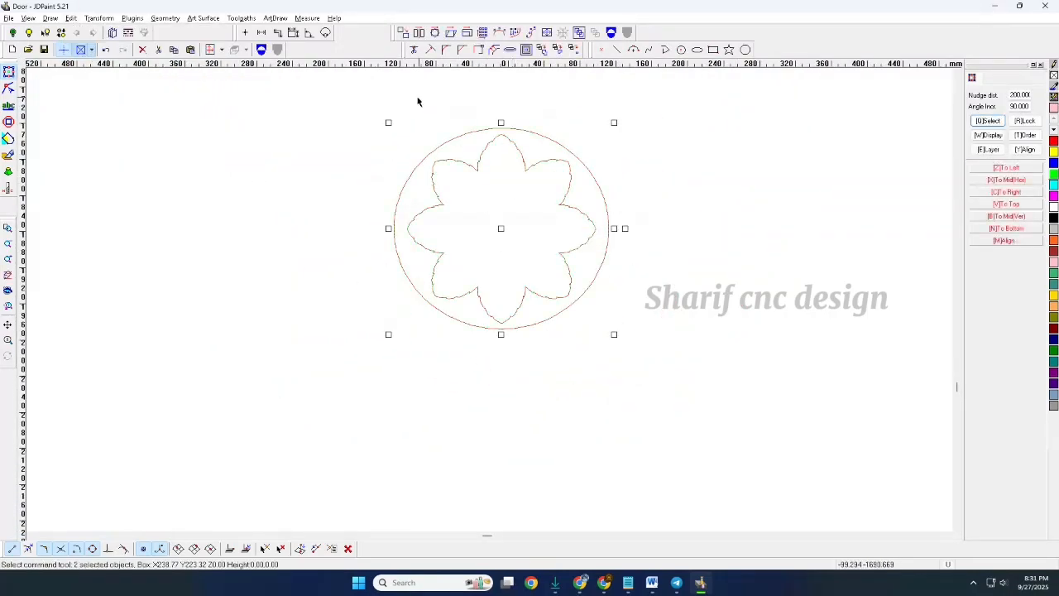
click(245, 20)
click(256, 230)
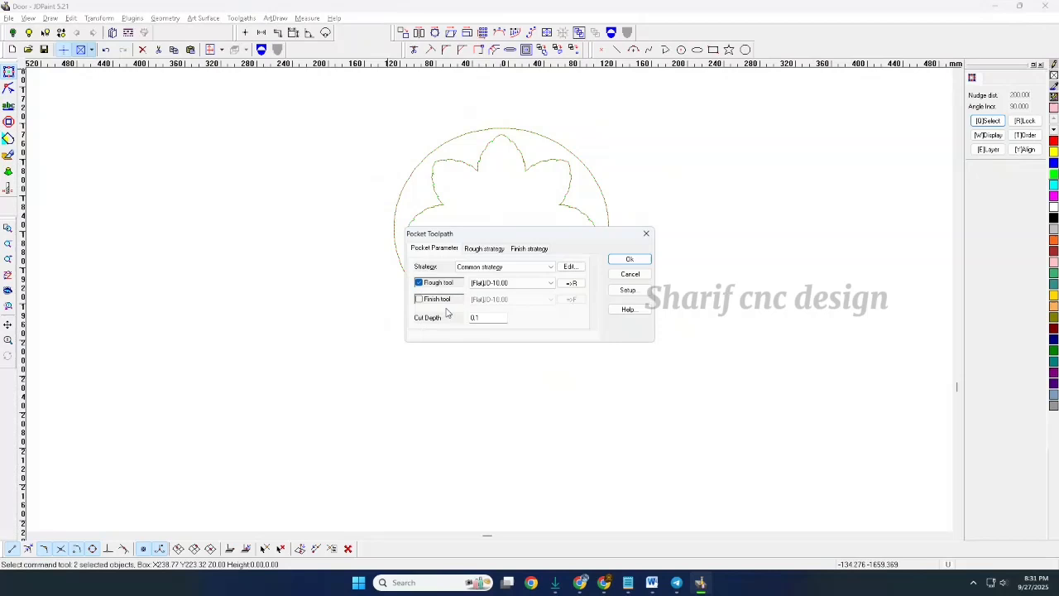
click(572, 284)
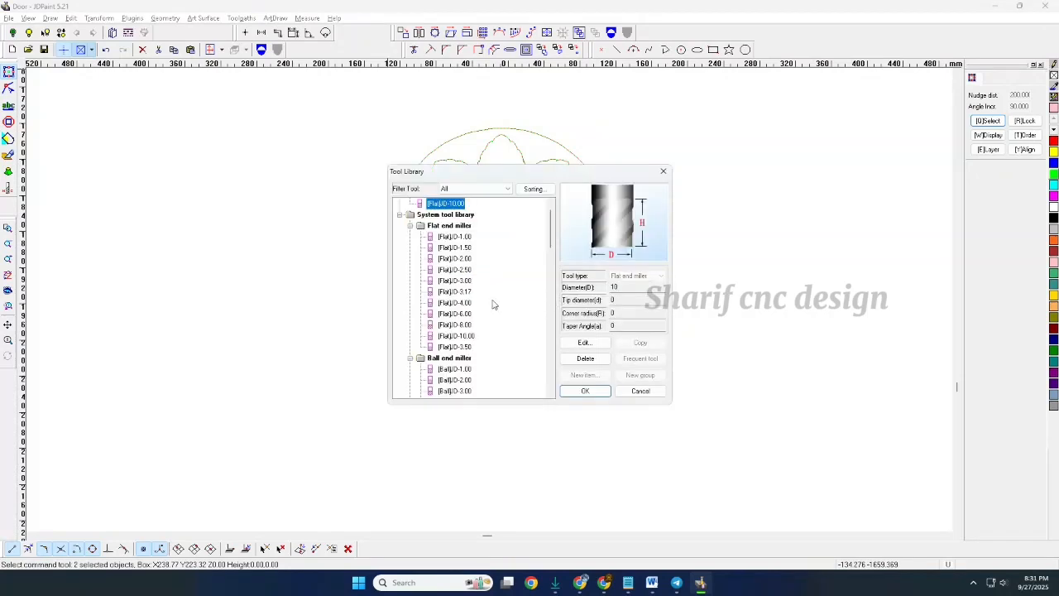
click(455, 324)
click(585, 391)
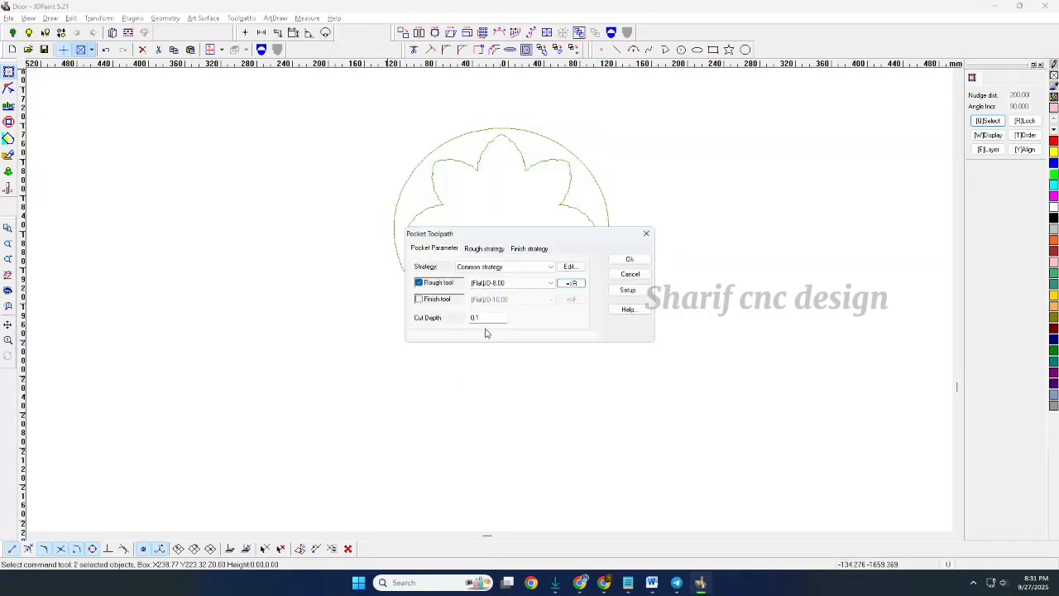
- Set the pocket's cut depth and Z-depth step to 12 with Spiral move type, and generate the toolpath
click(483, 248)
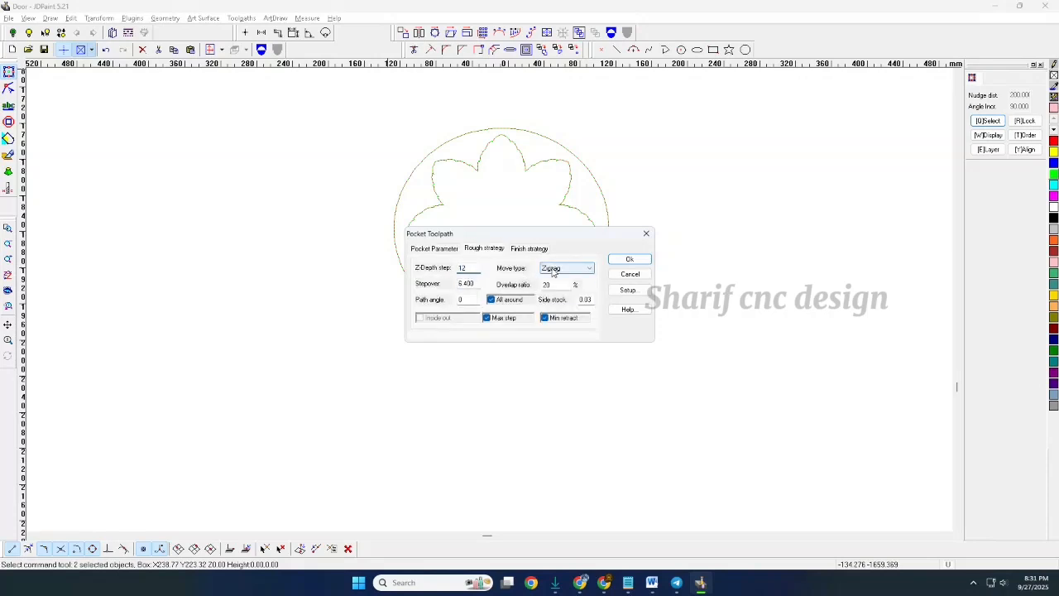
click(552, 270)
click(550, 293)
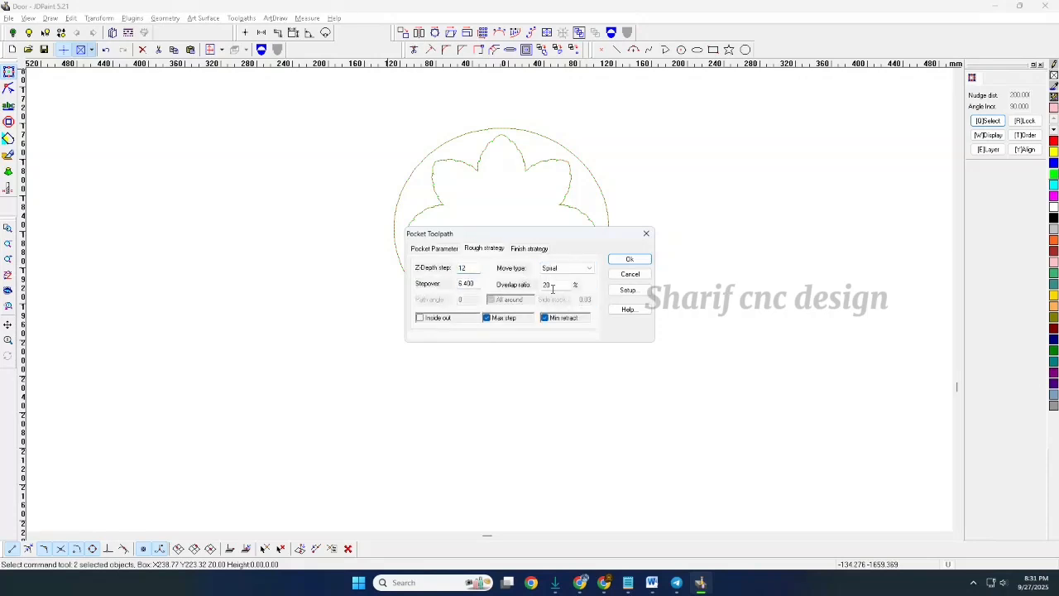
click(521, 250)
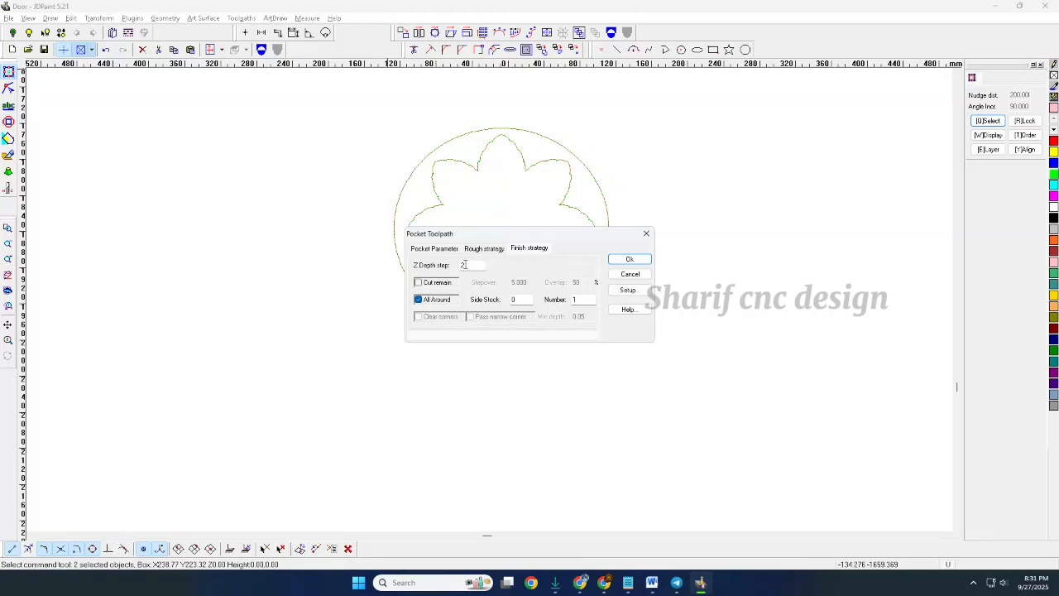
click(479, 249)
click(453, 251)
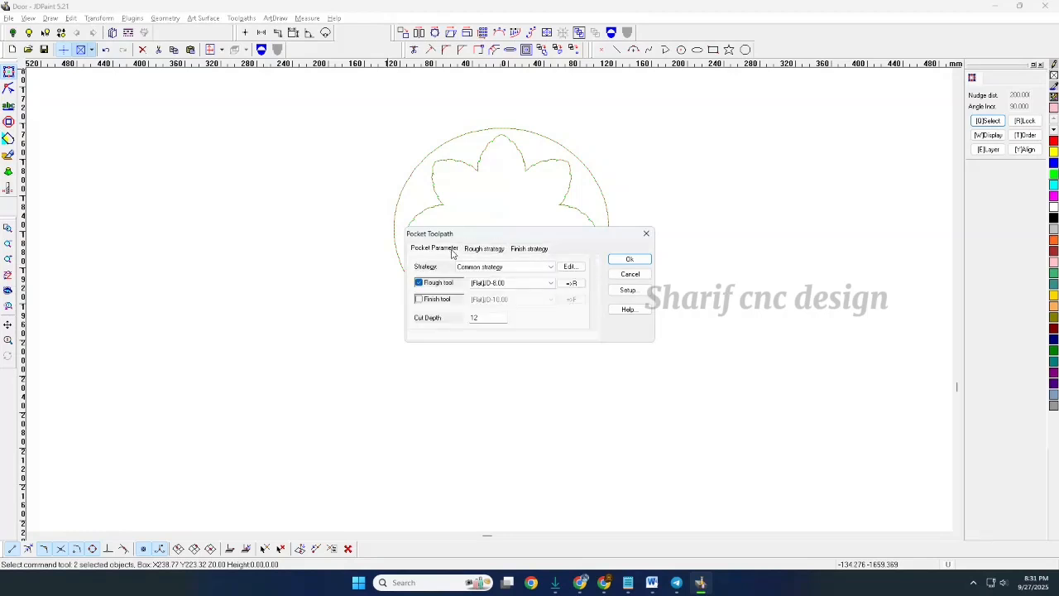
click(629, 260)
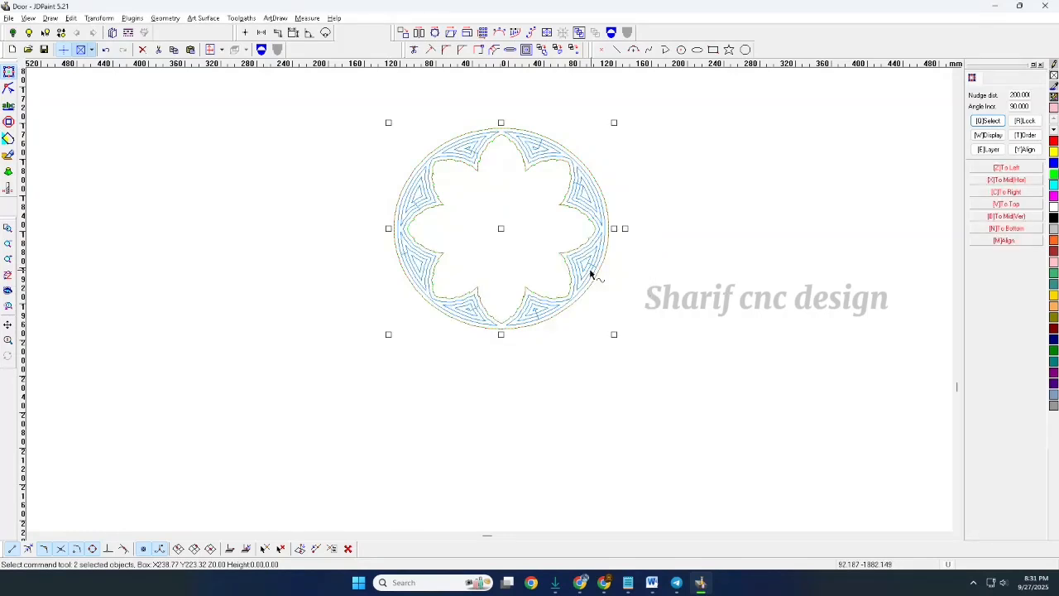
- Delete the pocket toolpath group between the surrounding circle and the flower outline
click(685, 193)
scroll(541, 241, down, 6)
scroll(579, 260, up, 13)
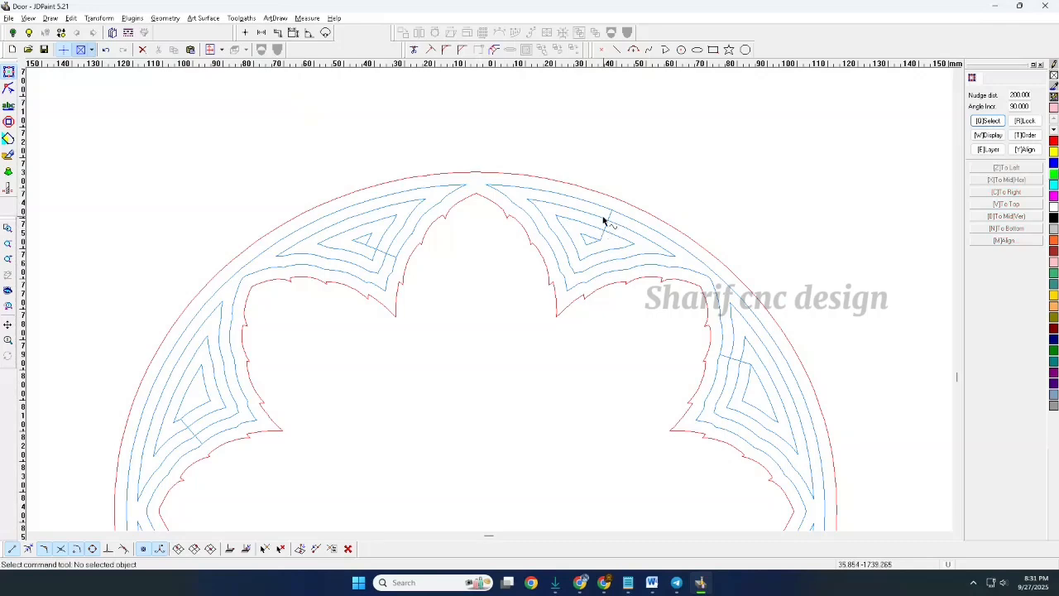
click(562, 221)
scroll(543, 234, down, 5)
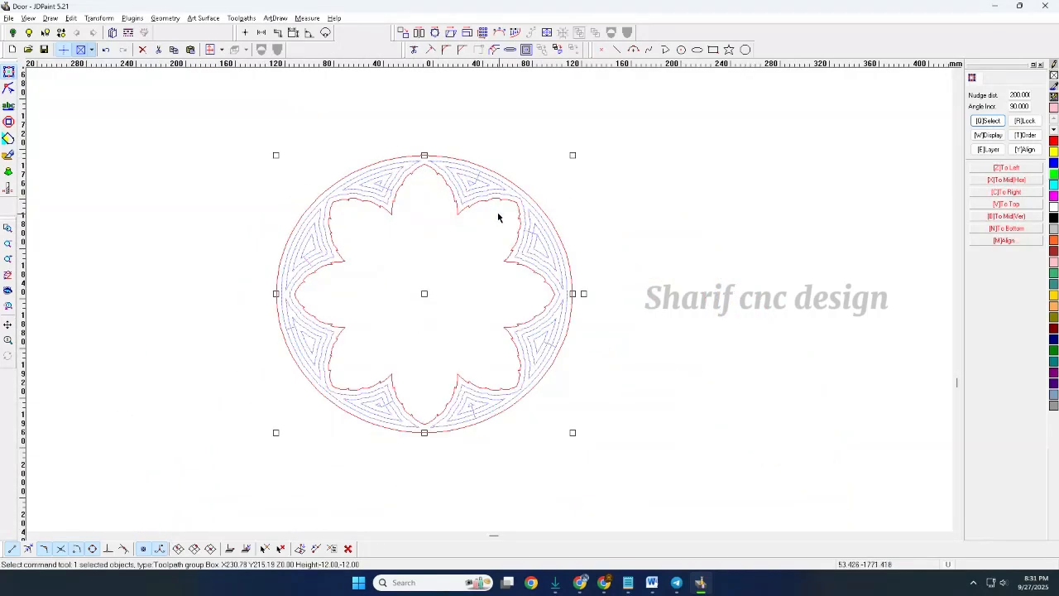
key(Delete)
- Recolour the circle and flower outline blue and place them in the empty area below the door panel
click(529, 294)
scroll(537, 296, down, 3)
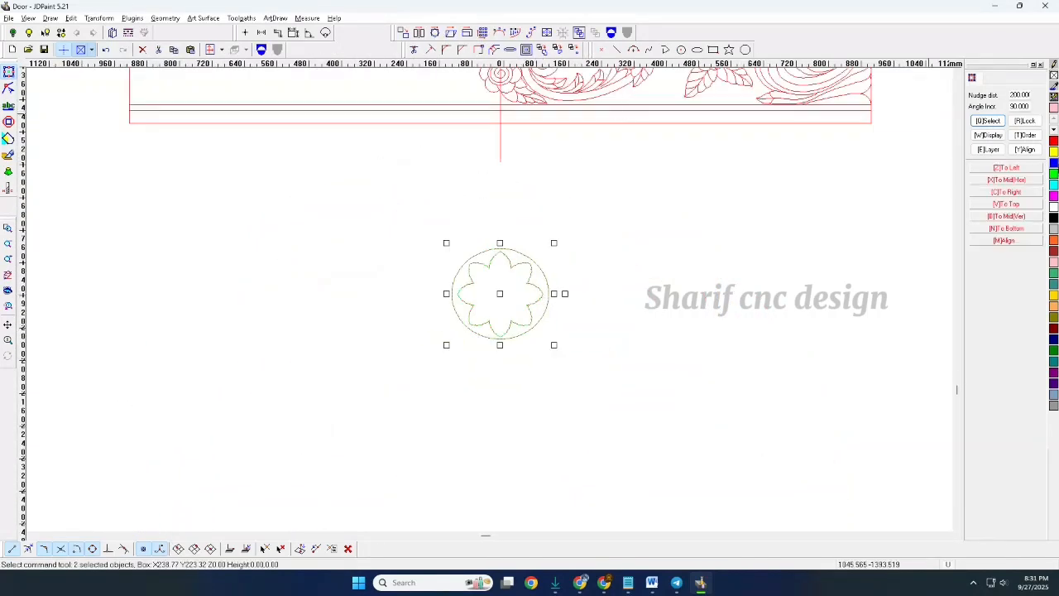
scroll(521, 288, down, 3)
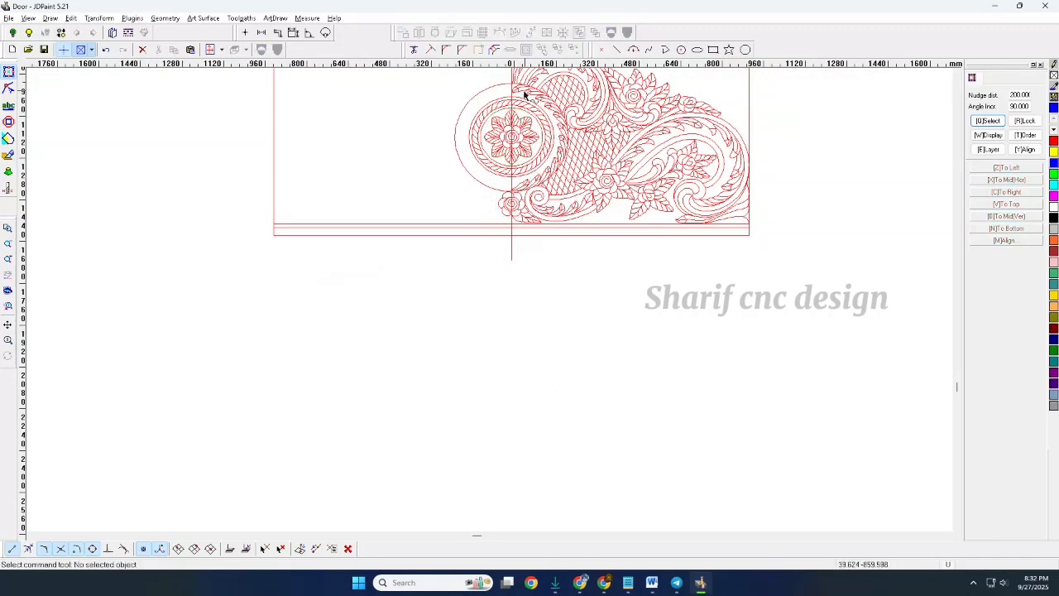
scroll(550, 128, up, 2)
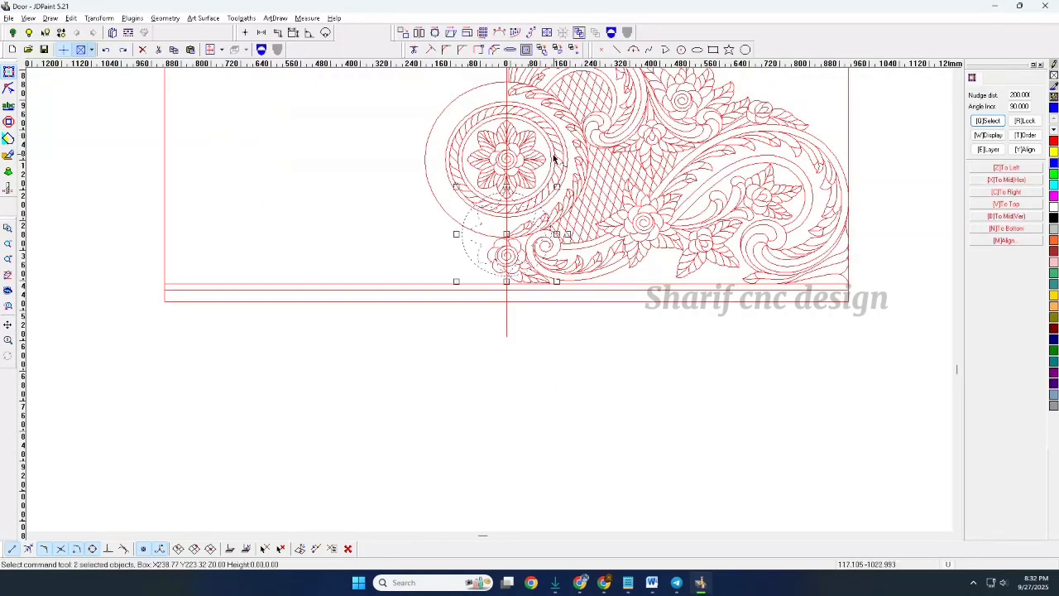
key(ctrl+v)
click(629, 394)
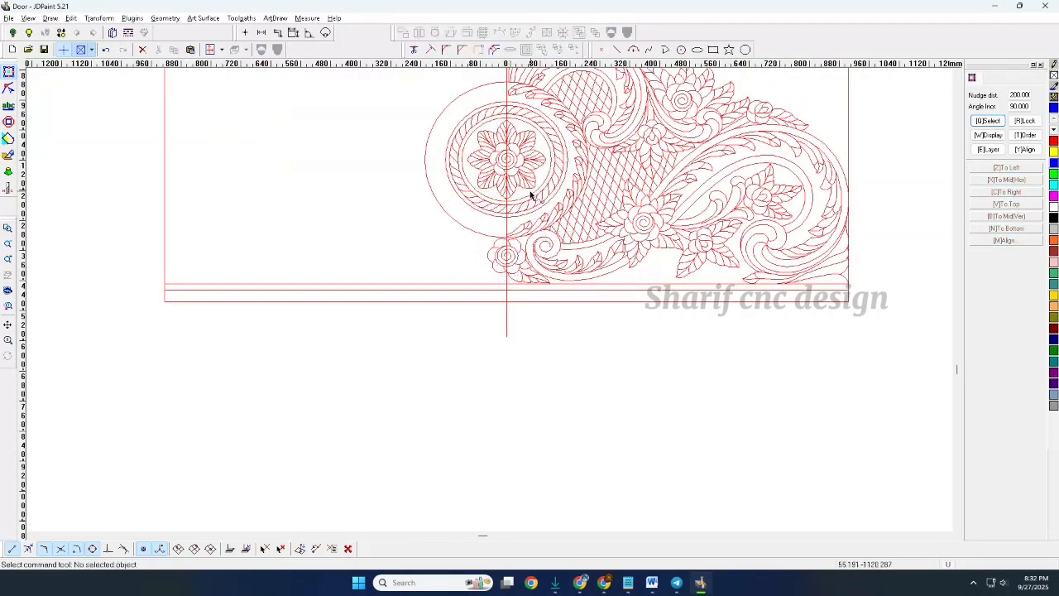
click(526, 197)
key(Down)
scroll(525, 194, down, 2)
key(Down)
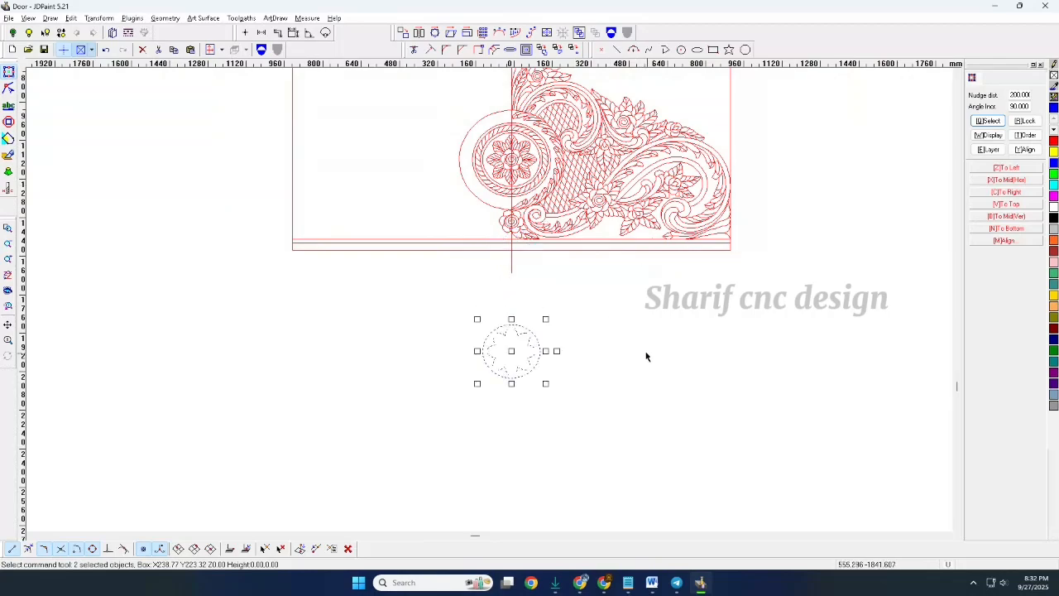
click(646, 356)
- Move the crosshatched lattice pieces out of the door panel to the empty area beside the blue flower outline
scroll(581, 179, up, 5)
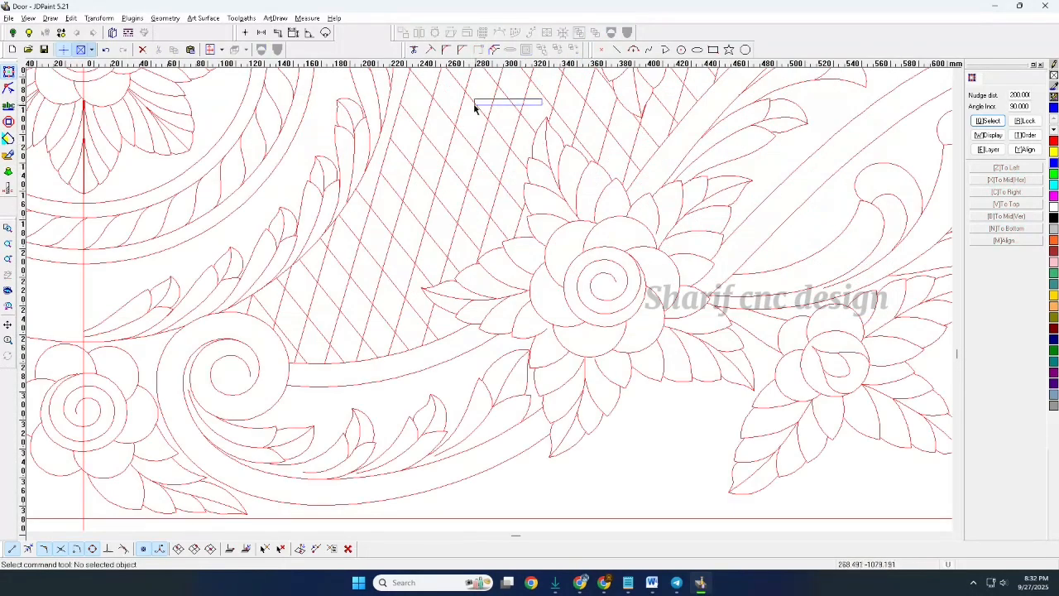
drag(474, 105, 472, 107)
scroll(498, 110, down, 6)
key(Down)
key(Down)
key(Down)
key(Down)
key(Down)
click(638, 414)
scroll(532, 320, down, 2)
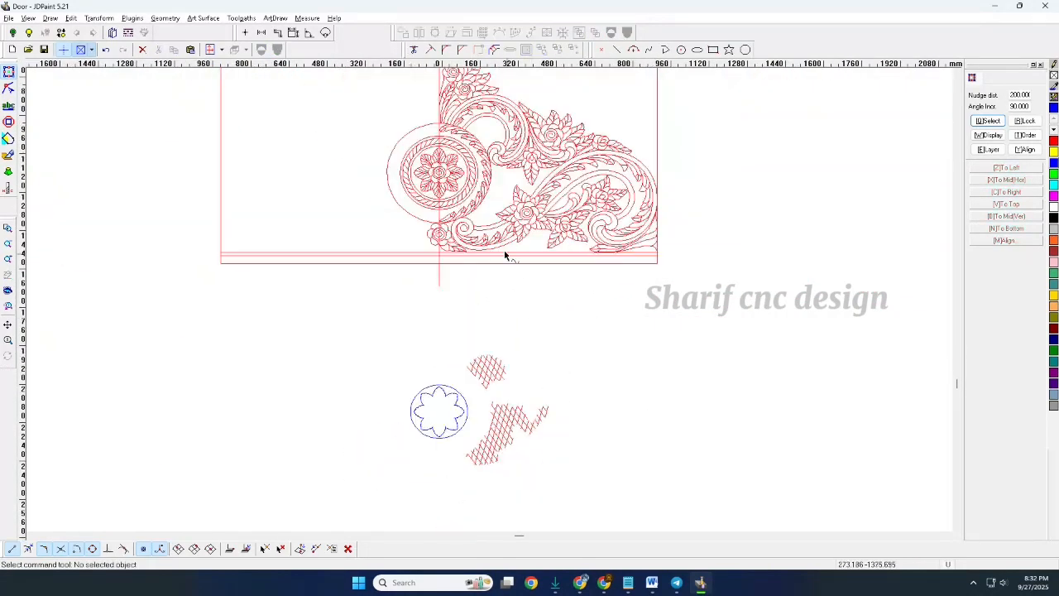
- Copy the circle, scroll and leaf curves bordering the cleared lattice areas and move the copy below the lattice pieces
scroll(517, 122, up, 5)
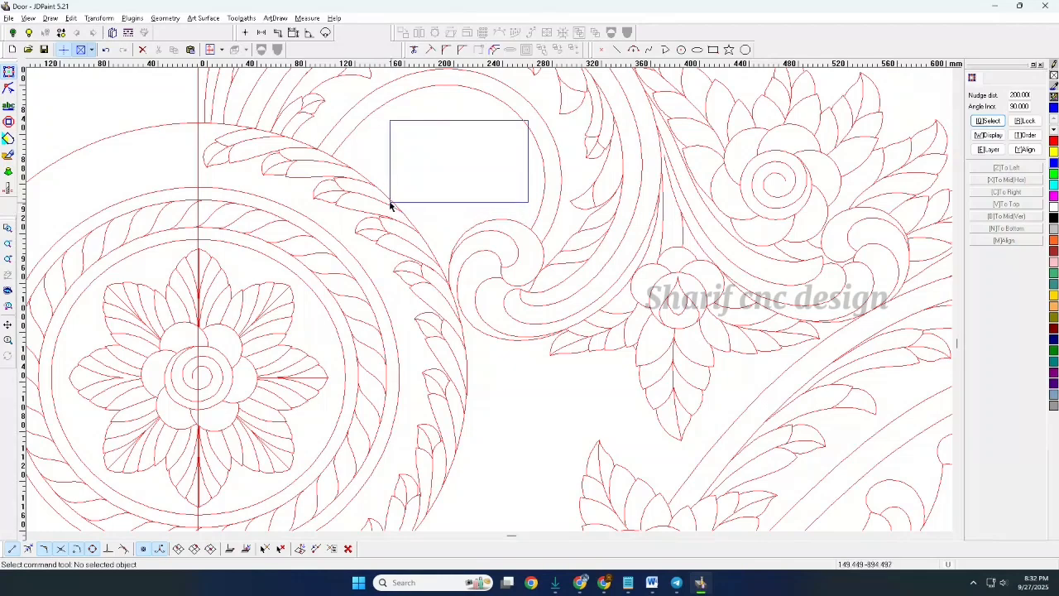
drag(390, 205, 385, 206)
scroll(506, 228, up, 2)
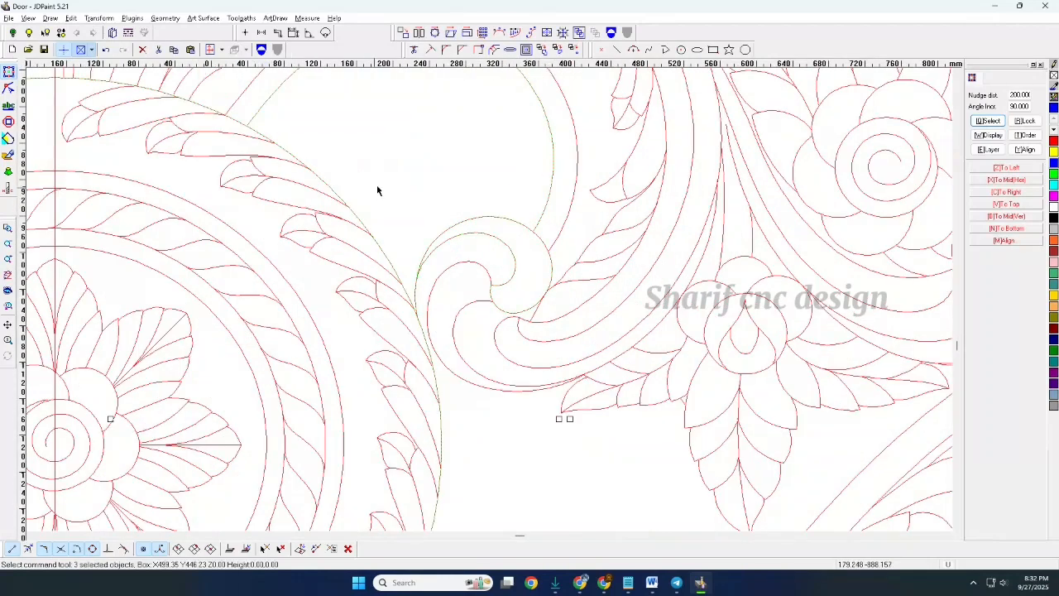
scroll(407, 170, down, 4)
scroll(461, 258, up, 5)
drag(563, 301, 562, 299)
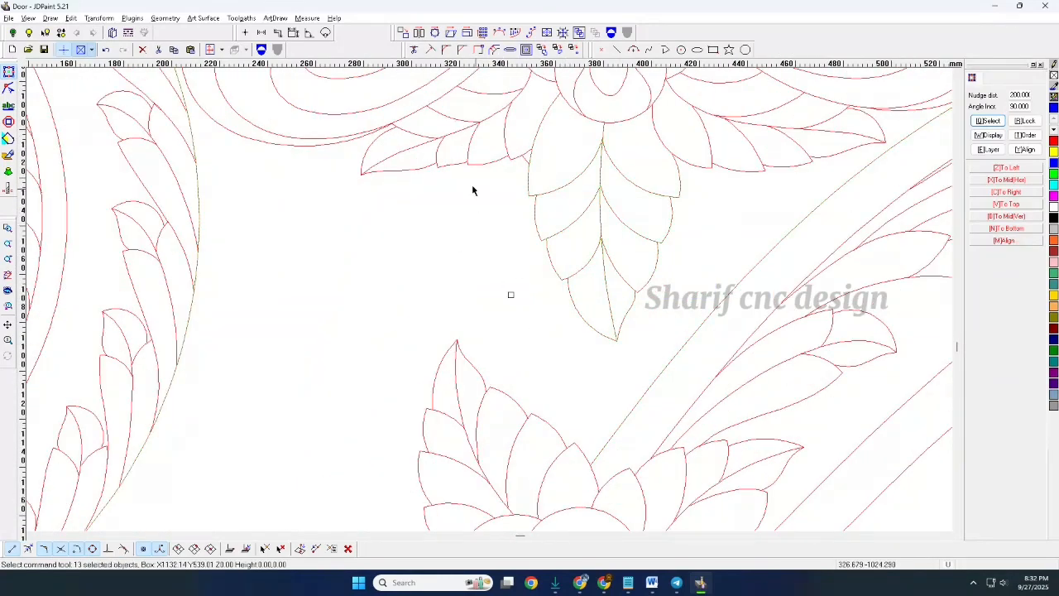
scroll(499, 286, down, 4)
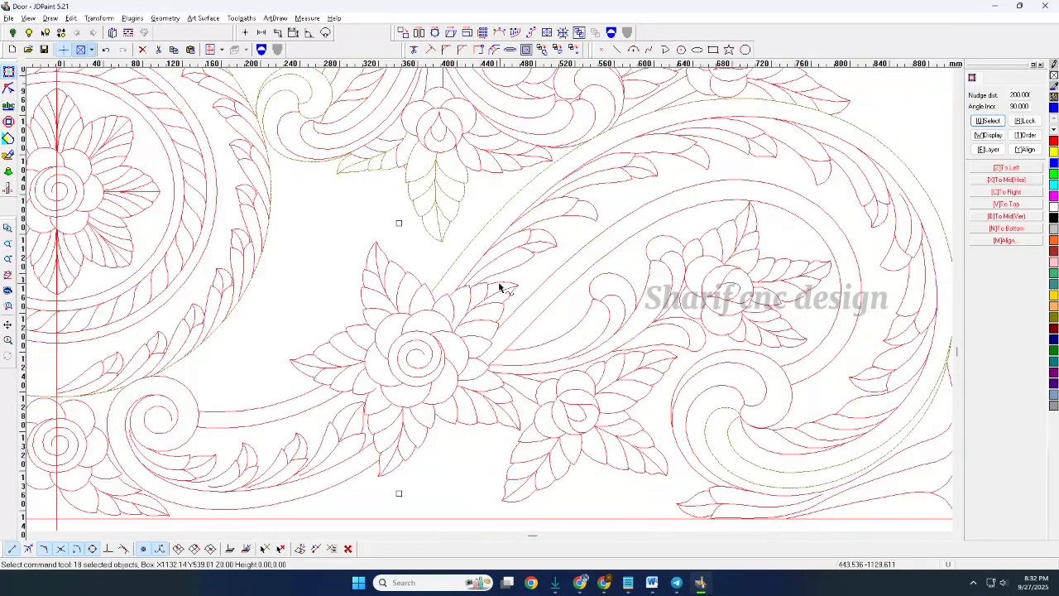
scroll(453, 239, up, 3)
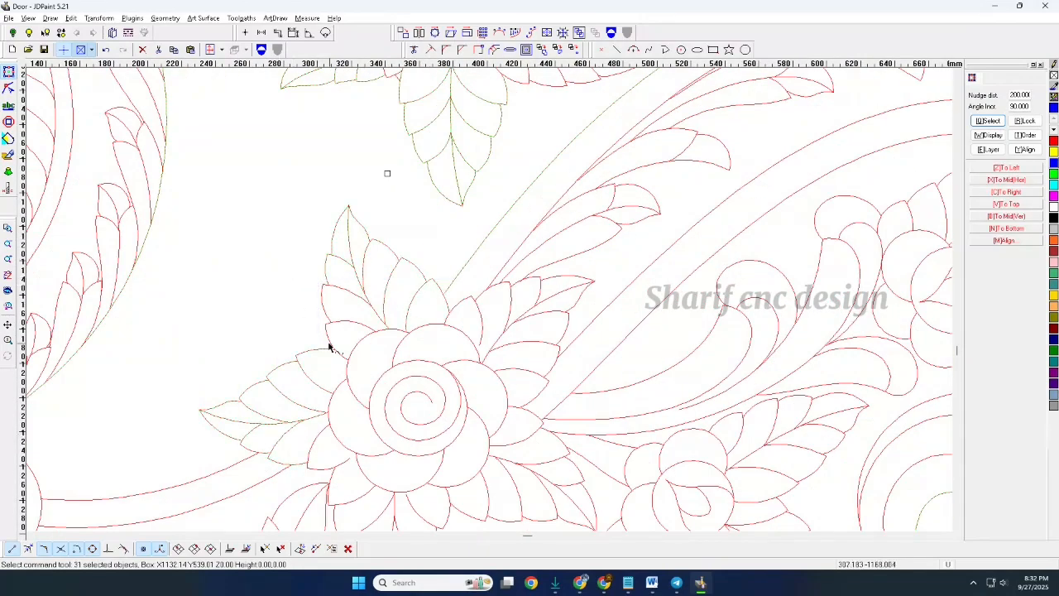
scroll(387, 261, down, 3)
scroll(306, 357, up, 4)
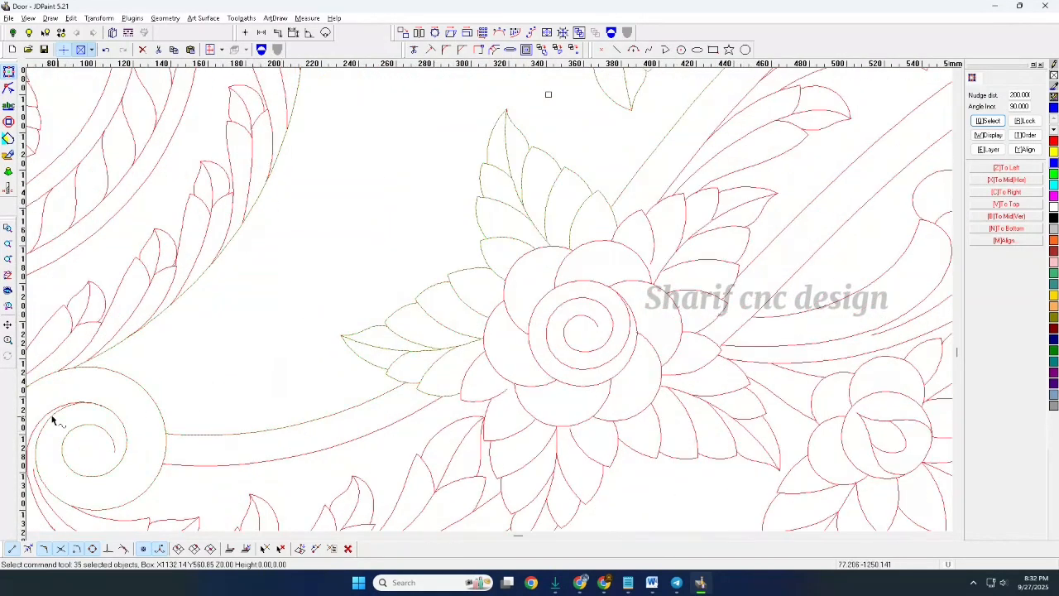
scroll(456, 206, down, 3)
scroll(560, 128, up, 4)
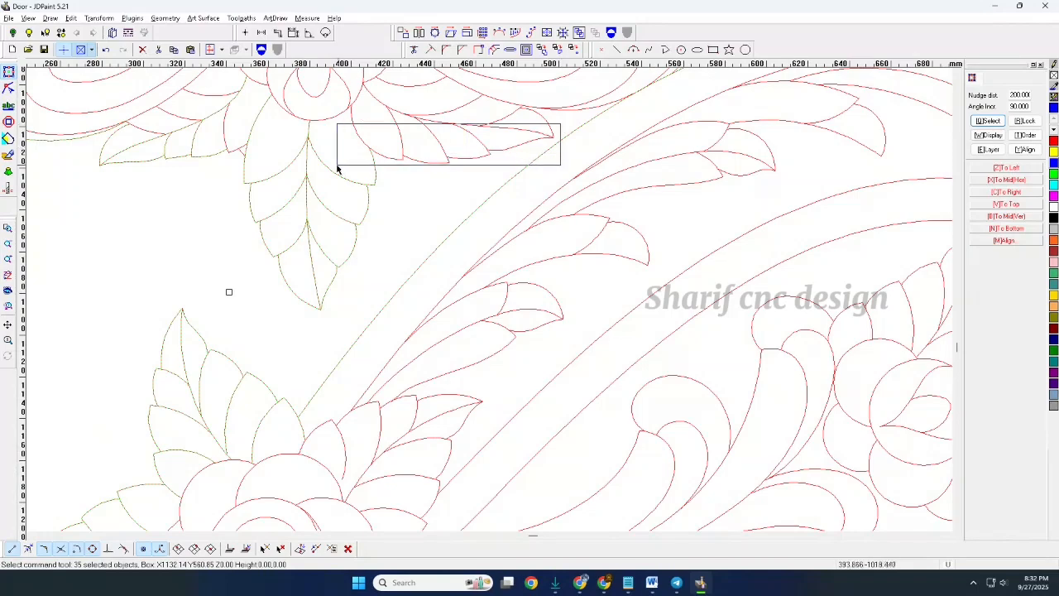
drag(336, 166, 337, 165)
scroll(407, 170, down, 2)
scroll(520, 138, up, 9)
drag(476, 130, 456, 150)
scroll(472, 114, down, 4)
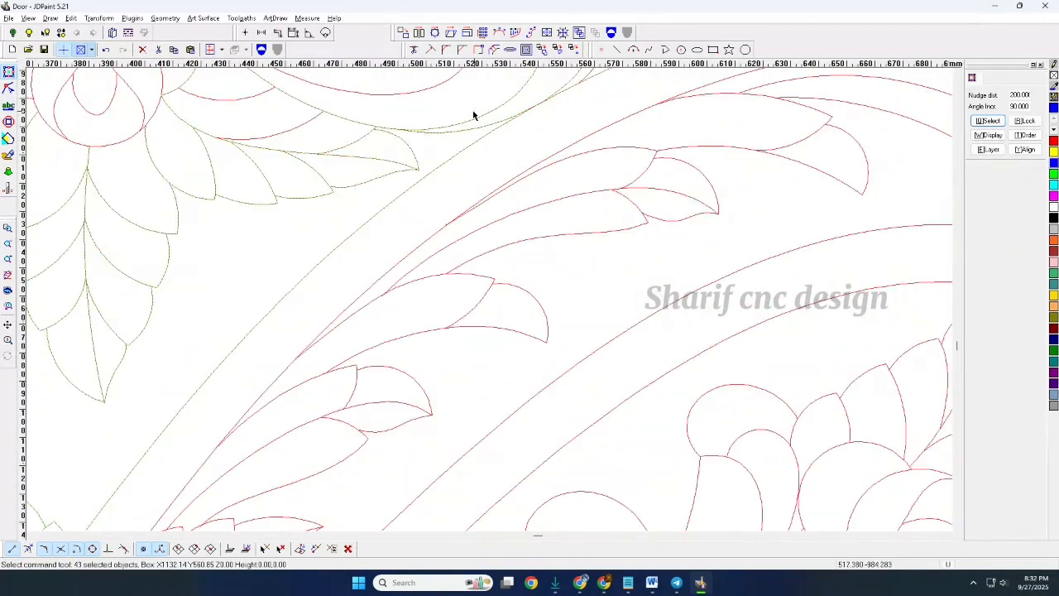
scroll(480, 132, down, 6)
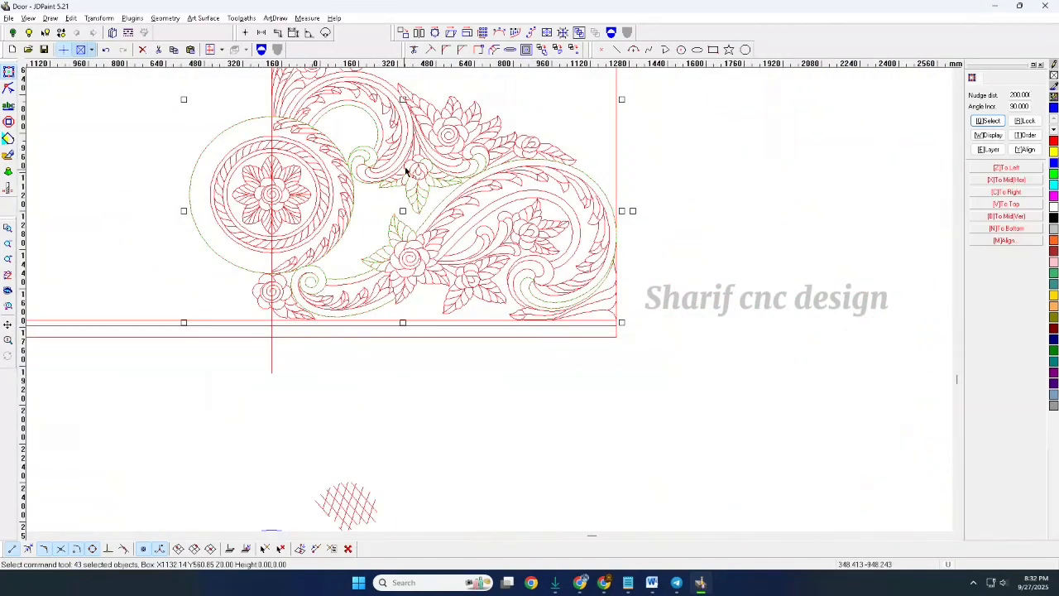
scroll(405, 171, down, 2)
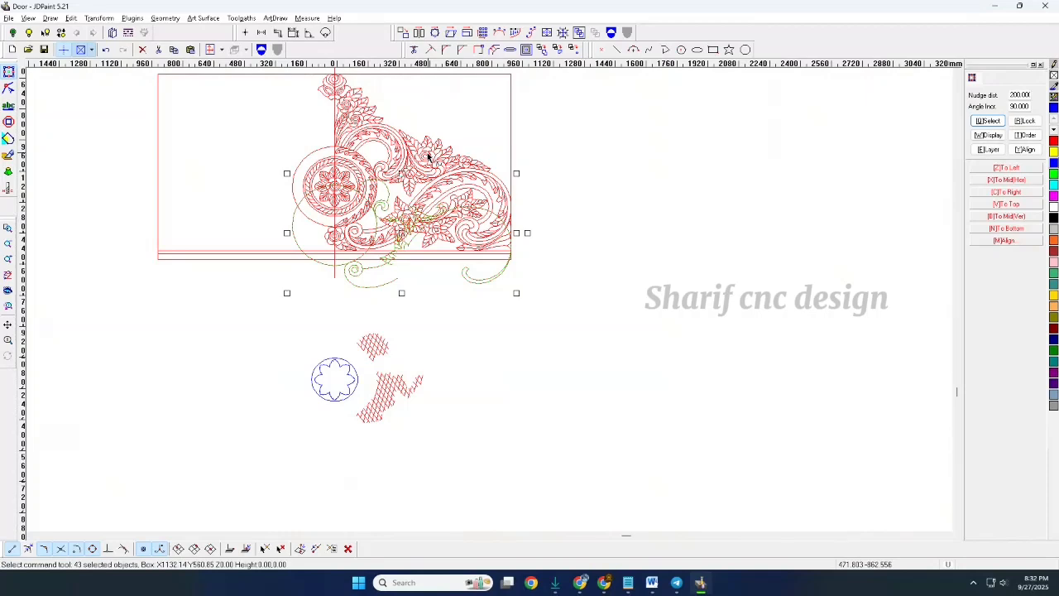
key(Down)
key(Down)
key(Down)
key(Down)
key(Down)
key(Down)
key(Down)
scroll(507, 383, down, 2)
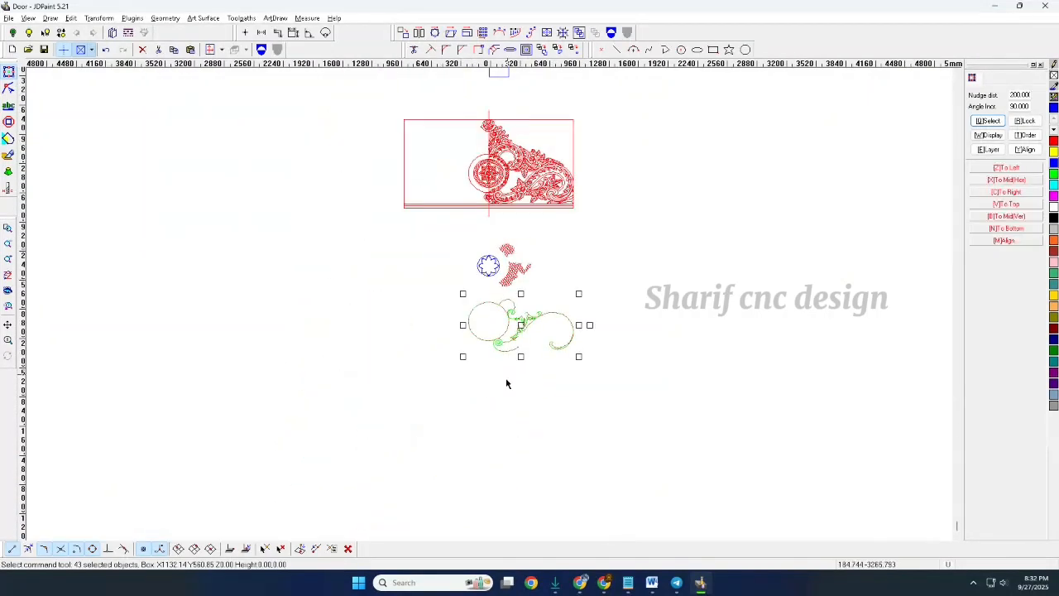
scroll(512, 352, up, 4)
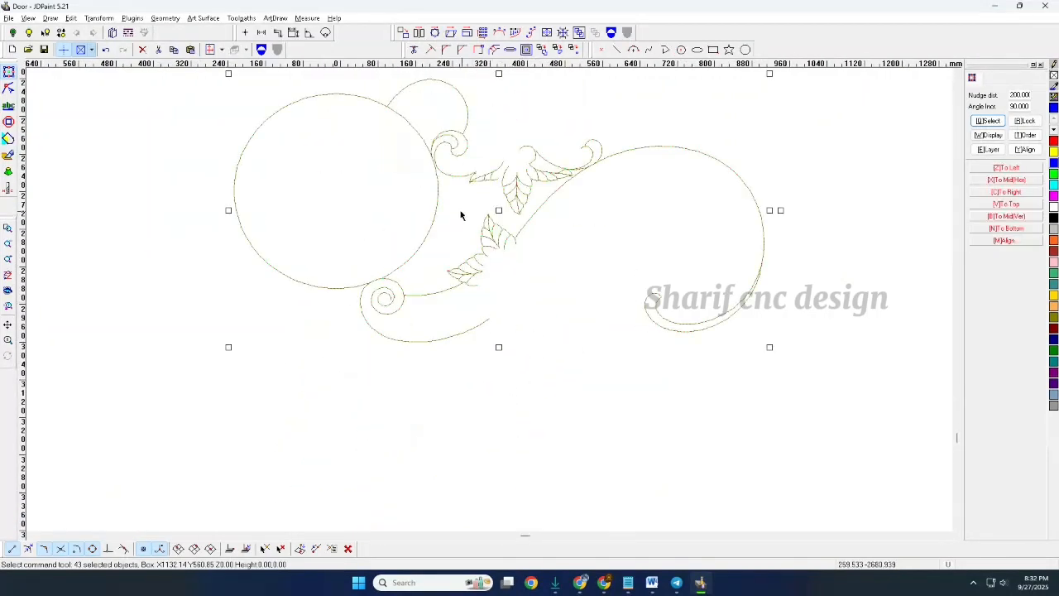
- Delete the short curves at the tip of the copied curl beside the large circle
key(space)
click(982, 171)
click(990, 103)
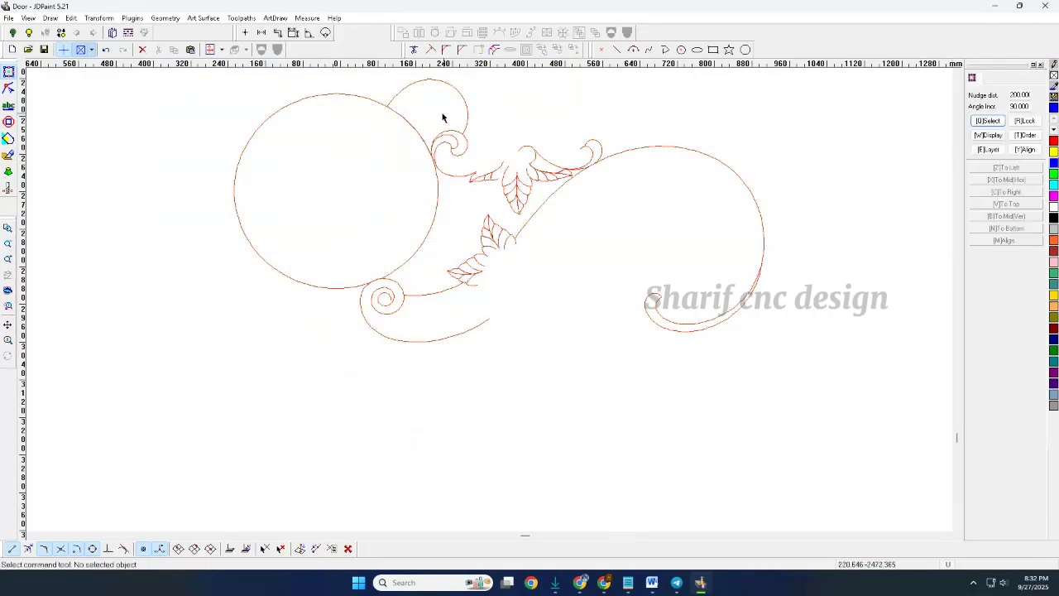
scroll(430, 106, up, 5)
scroll(449, 225, down, 2)
scroll(610, 318, up, 2)
drag(617, 273, 515, 296)
key(Delete)
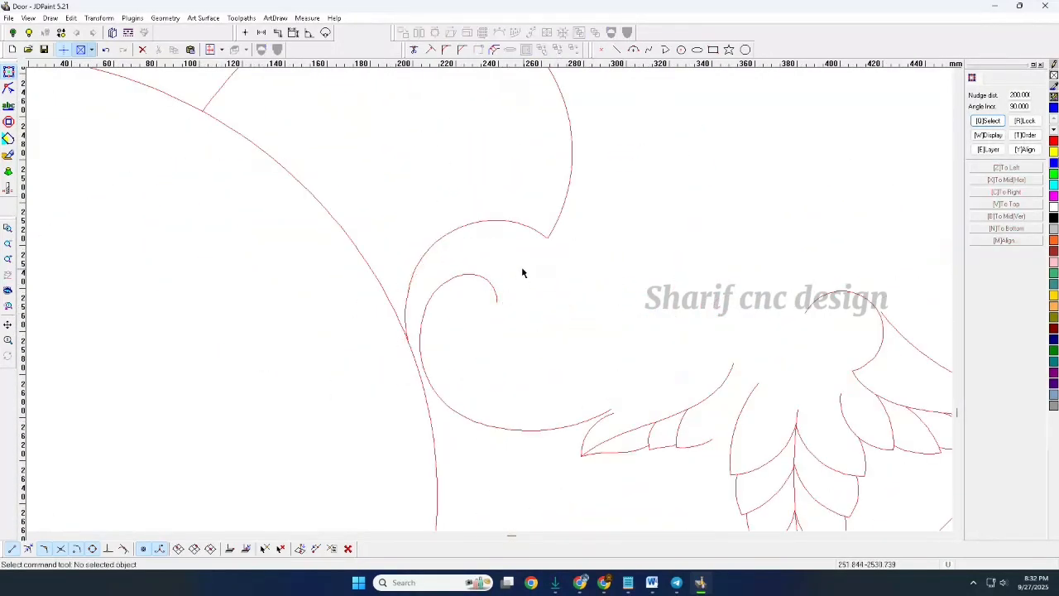
- Trim the end of the upper arc that overshoots the large circle, using the circle as the boundary
click(485, 277)
scroll(474, 239, down, 2)
click(597, 270)
scroll(508, 262, down, 2)
scroll(478, 298, up, 1)
scroll(476, 271, up, 2)
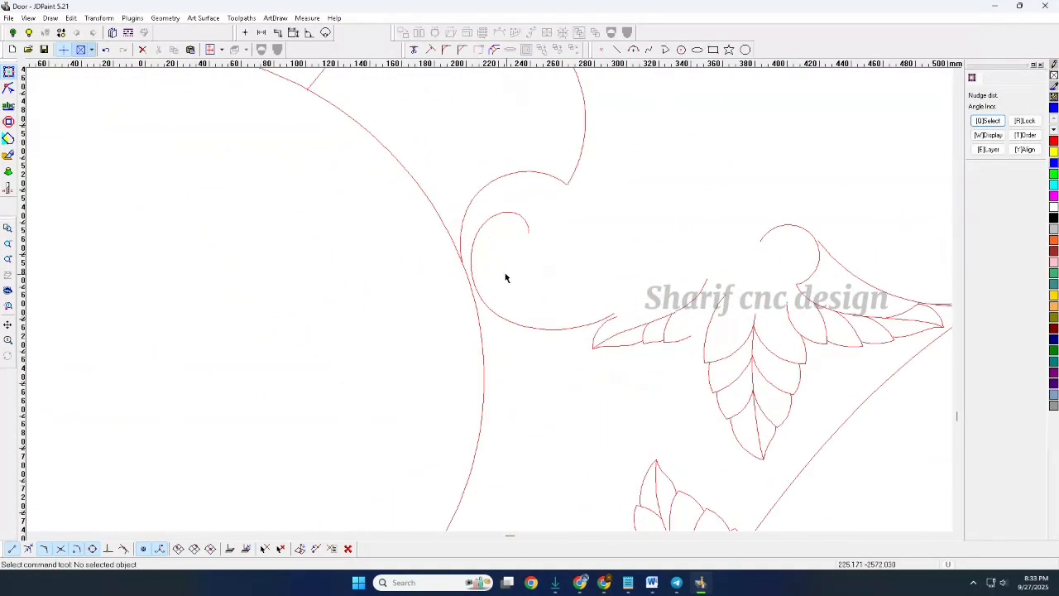
scroll(505, 278, down, 2)
click(397, 196)
scroll(444, 184, up, 2)
scroll(458, 233, up, 2)
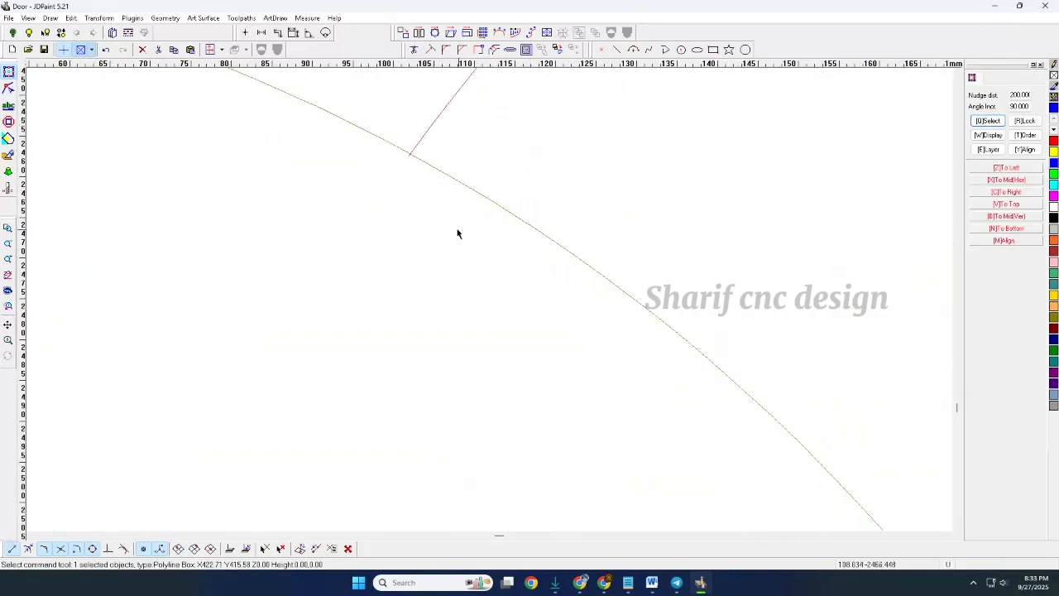
scroll(433, 142, up, 5)
click(413, 51)
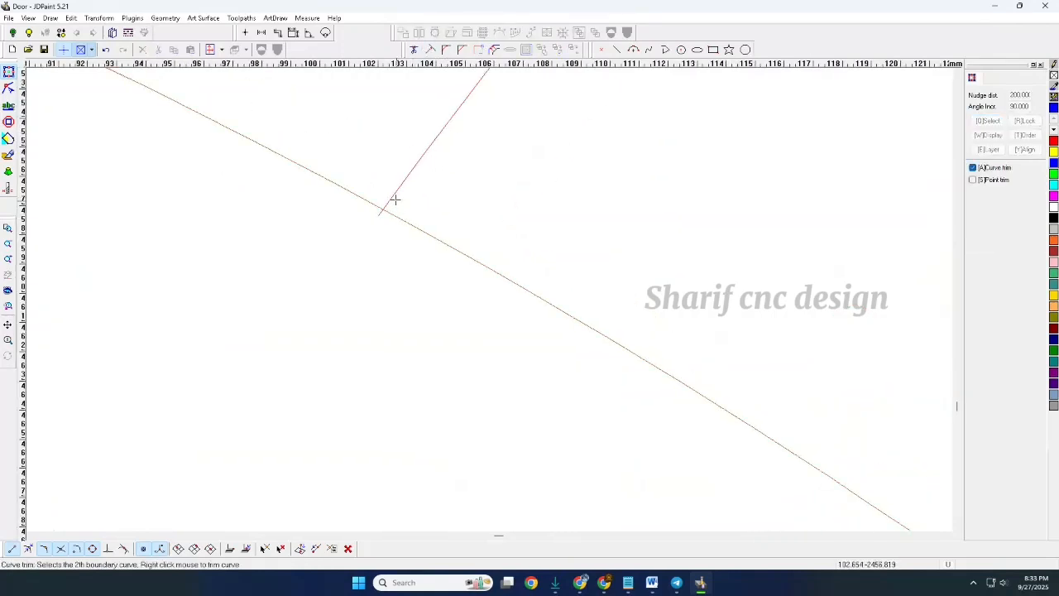
click(378, 219)
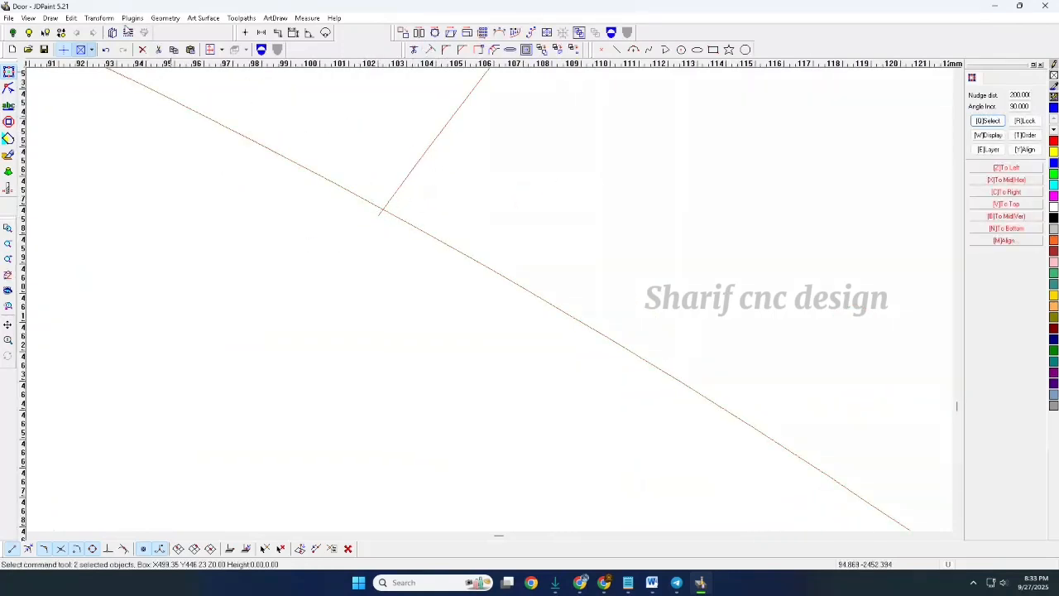
- Divide the large circle at its junction with the upper arc and delete the circle's outer left part
click(71, 17)
click(91, 126)
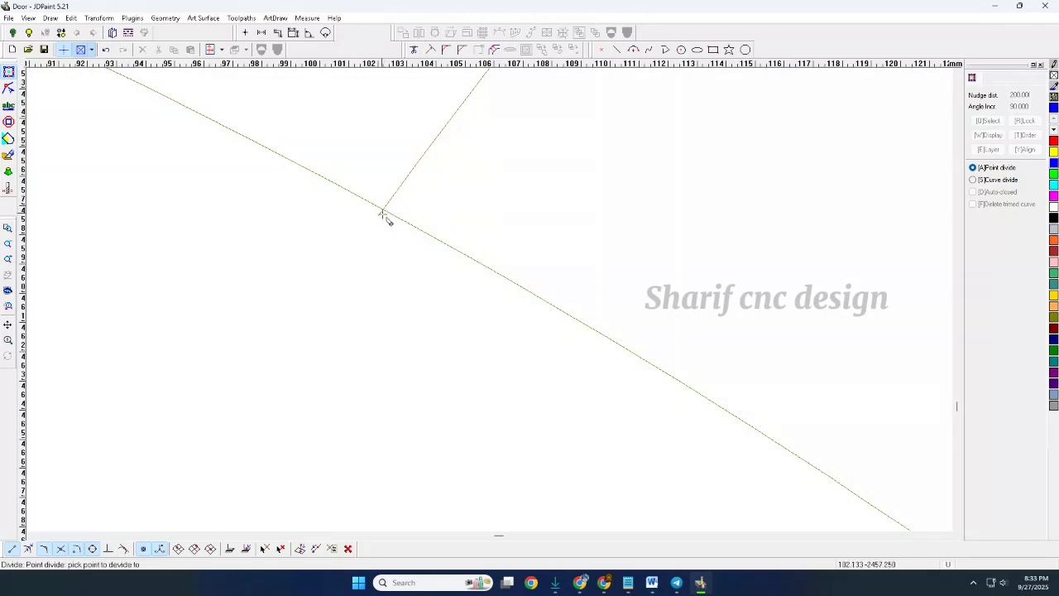
click(382, 213)
scroll(364, 153, down, 10)
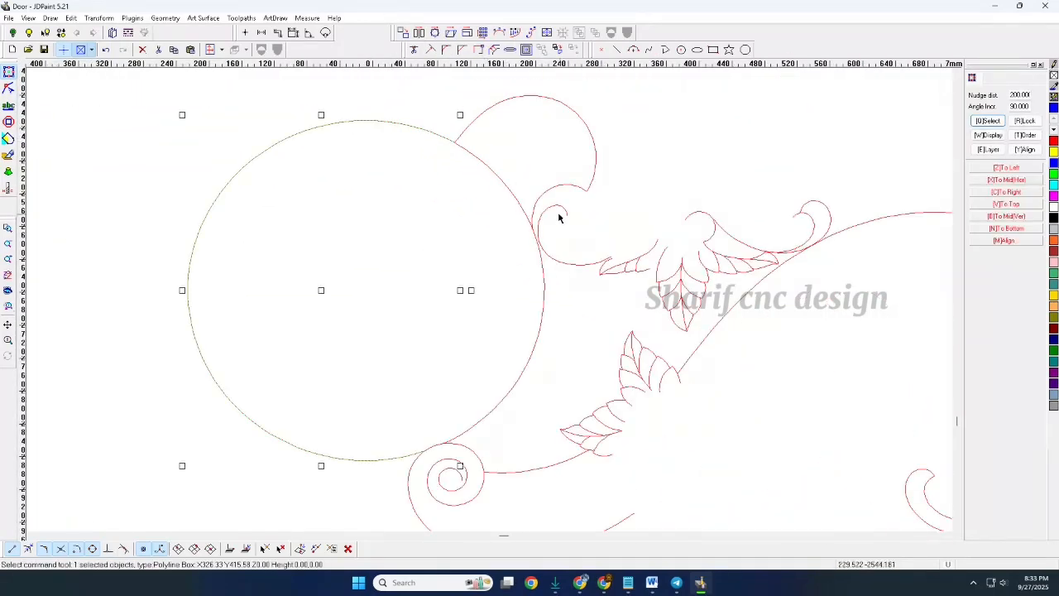
key(Delete)
- Delete the spiral and lower scroll curves beneath the remaining circle arc
scroll(445, 467, down, 2)
drag(501, 346, 382, 364)
key(Delete)
scroll(462, 365, down, 3)
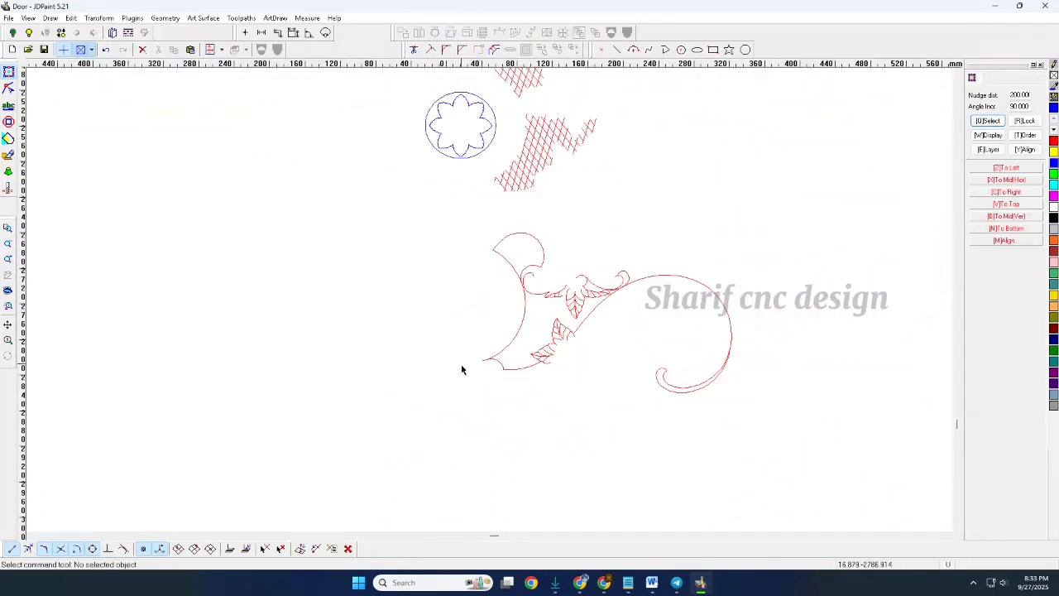
- Delete the small curl above the hanging centre leaf
scroll(461, 370, up, 5)
scroll(385, 411, down, 4)
scroll(538, 383, up, 3)
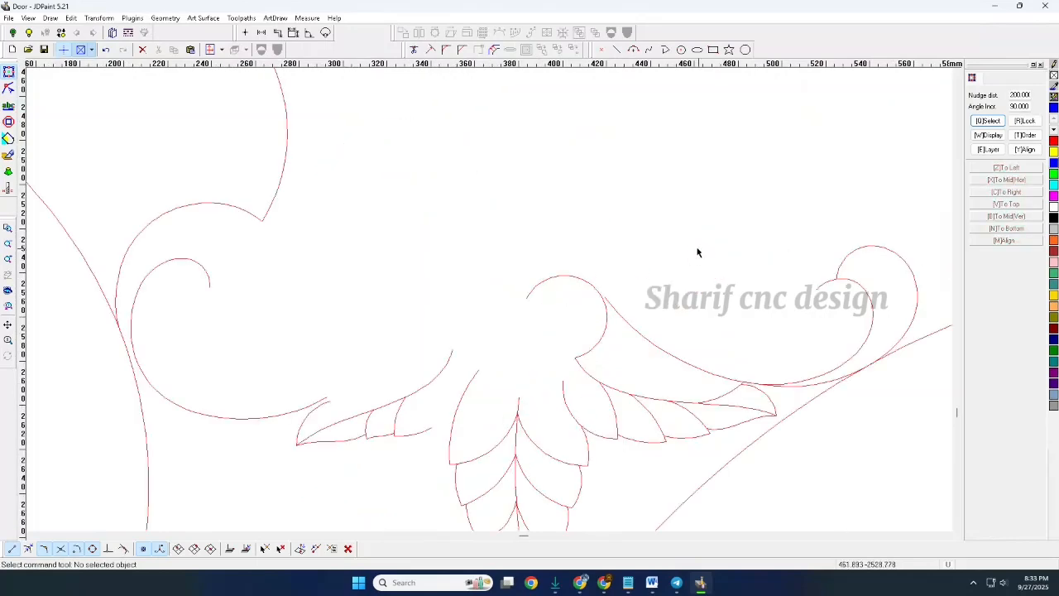
drag(695, 244, 550, 351)
scroll(595, 277, down, 3)
key(Delete)
- Cut the right curl where it touches the large sweeping curve and delete the cut-off part
scroll(776, 251, up, 3)
drag(690, 248, 571, 343)
scroll(610, 400, up, 5)
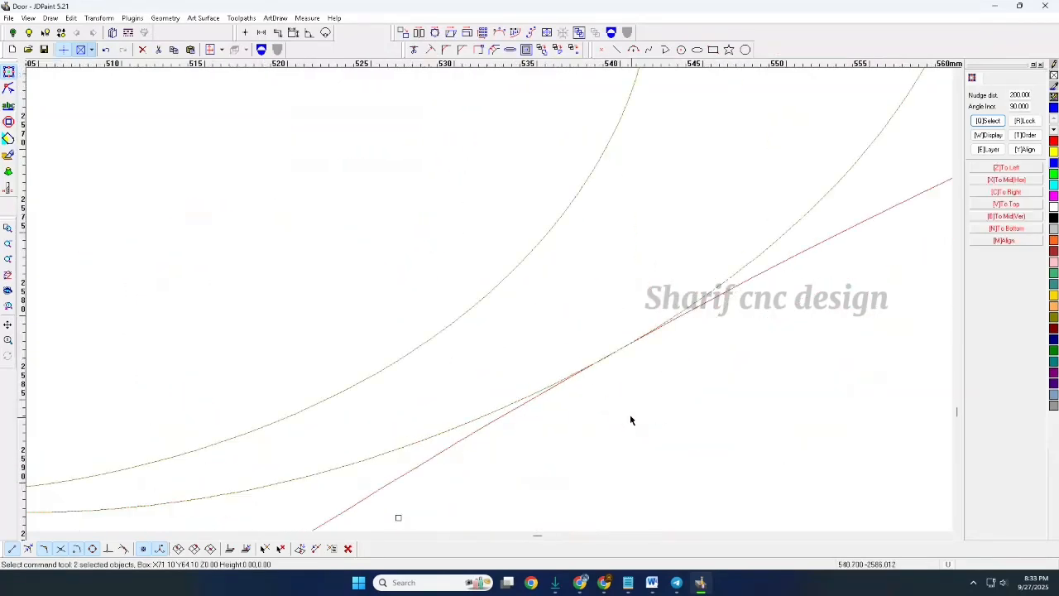
right_click(557, 324)
click(576, 331)
click(564, 380)
right_click(565, 382)
key(Delete)
- Delete the large right-hand scroll and leftover curl pieces beyond the point where the two boundary curves meet
scroll(604, 255, down, 4)
drag(625, 406, 631, 197)
key(Delete)
scroll(631, 198, down, 5)
scroll(617, 199, up, 4)
drag(700, 114, 631, 77)
key(Delete)
- Delete the inner curves of the leaf right of the centre leaf, leaving only its serrated lower outline
scroll(558, 198, down, 1)
scroll(499, 264, up, 2)
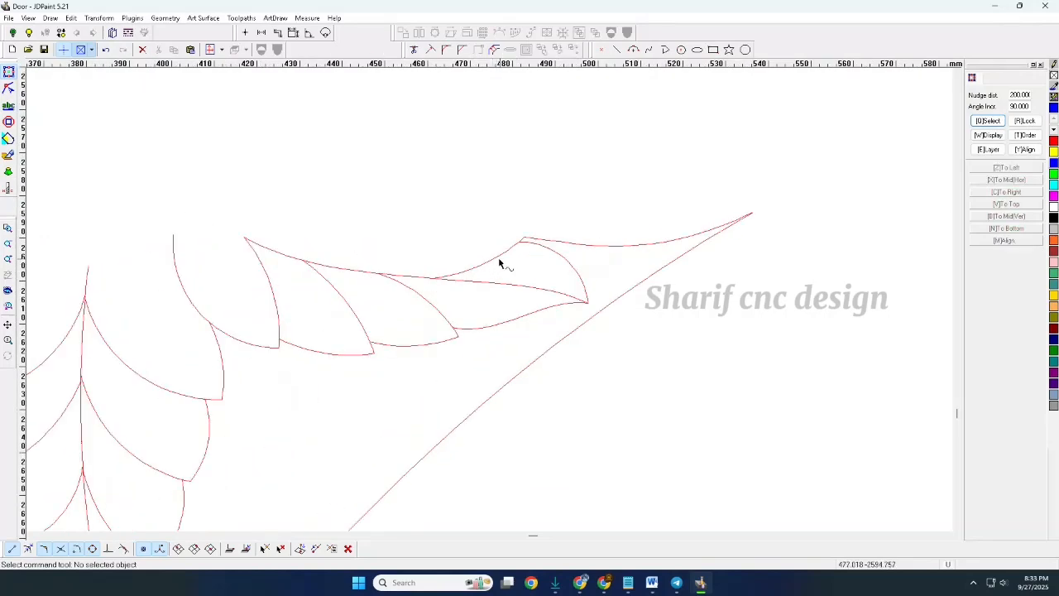
drag(499, 253, 430, 297)
key(Delete)
drag(419, 260, 256, 290)
key(Delete)
scroll(707, 179, down, 3)
scroll(486, 195, up, 2)
drag(510, 203, 395, 245)
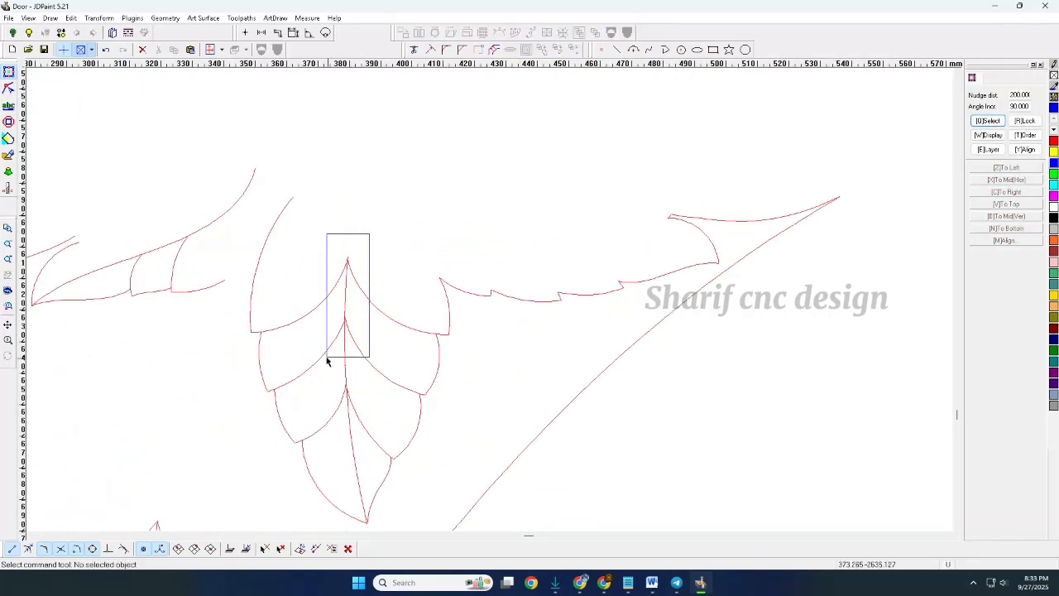
- Try to delete the centre leaf's vein and inner curves, and undo the deletion
drag(327, 357, 320, 429)
key(Delete)
scroll(562, 293, down, 3)
key(ctrl+z)
scroll(418, 286, up, 3)
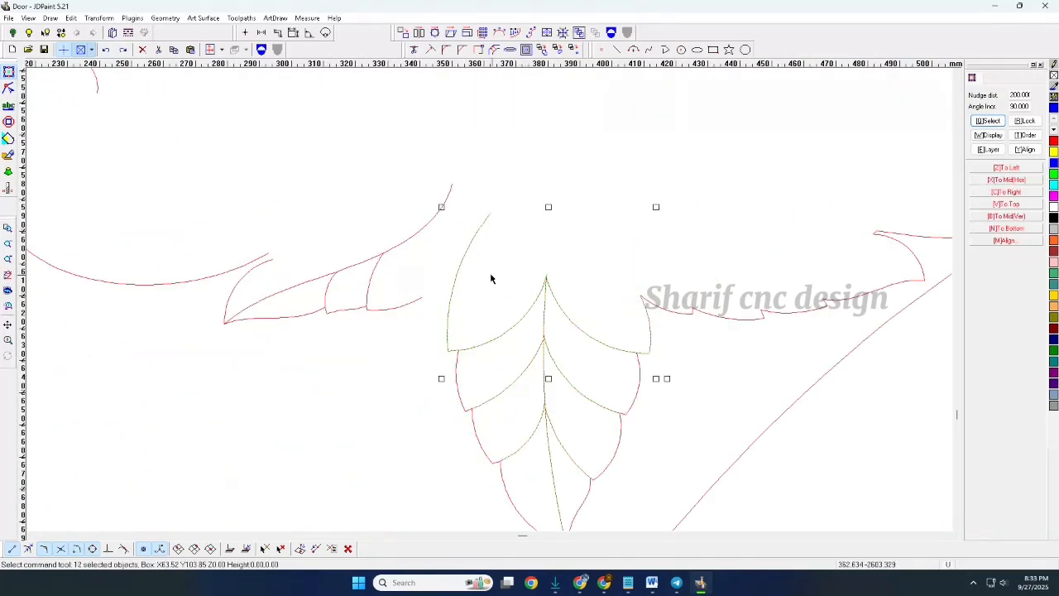
- Examine the leaf cluster around the centre leaf in the original door design for comparison with the extracted border
click(491, 278)
scroll(491, 279, down, 6)
scroll(496, 172, up, 3)
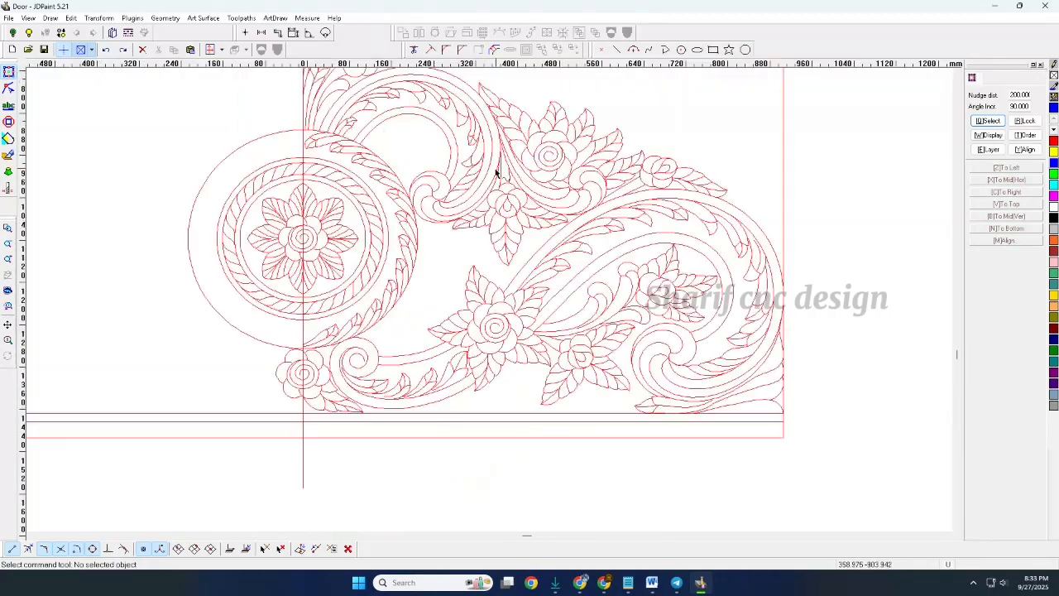
scroll(494, 232, up, 4)
click(491, 234)
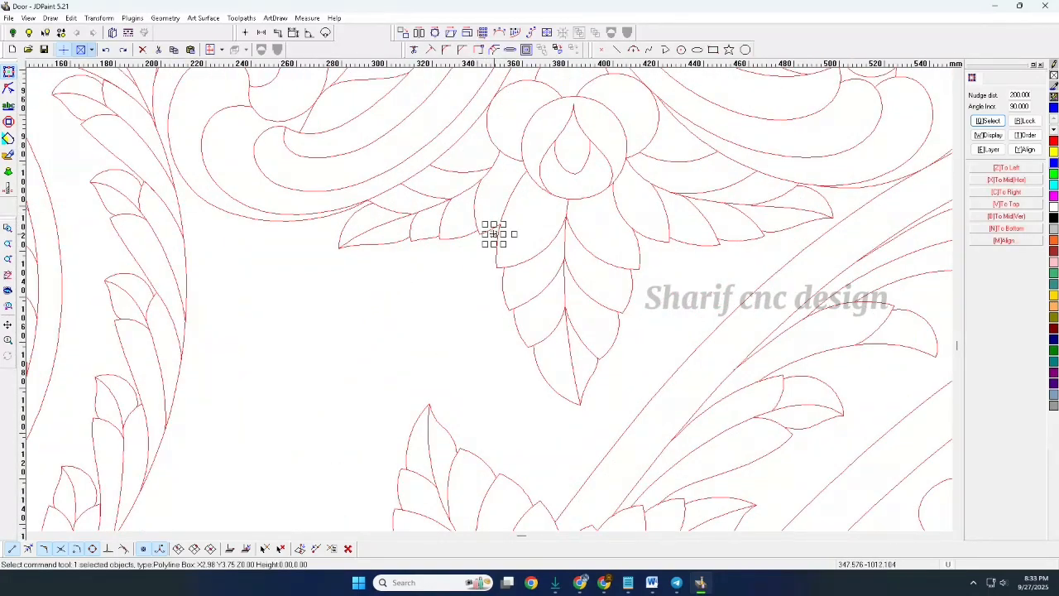
scroll(491, 234, down, 6)
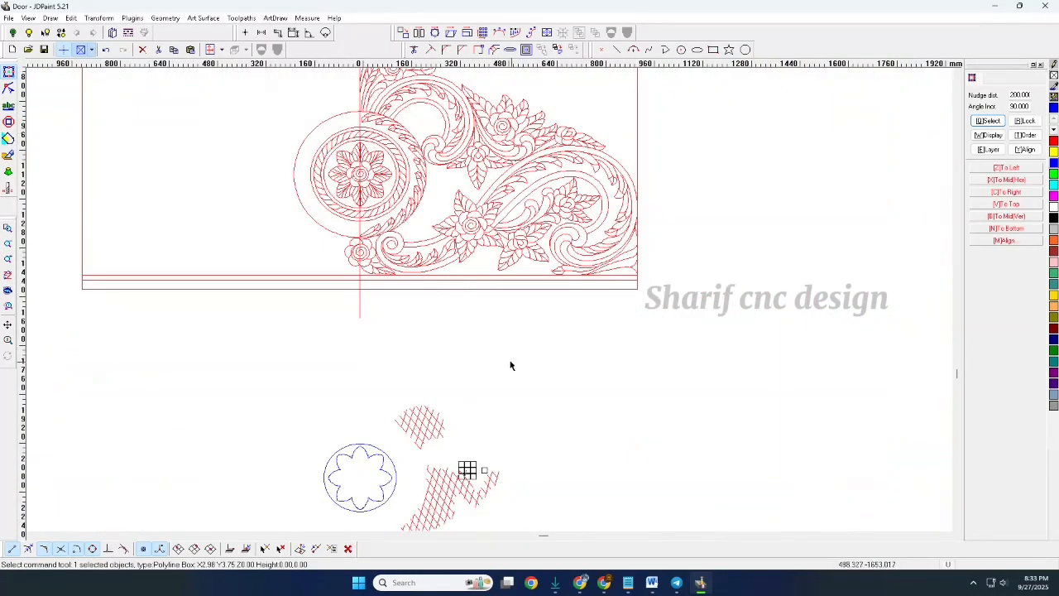
scroll(495, 207, up, 8)
scroll(487, 126, down, 8)
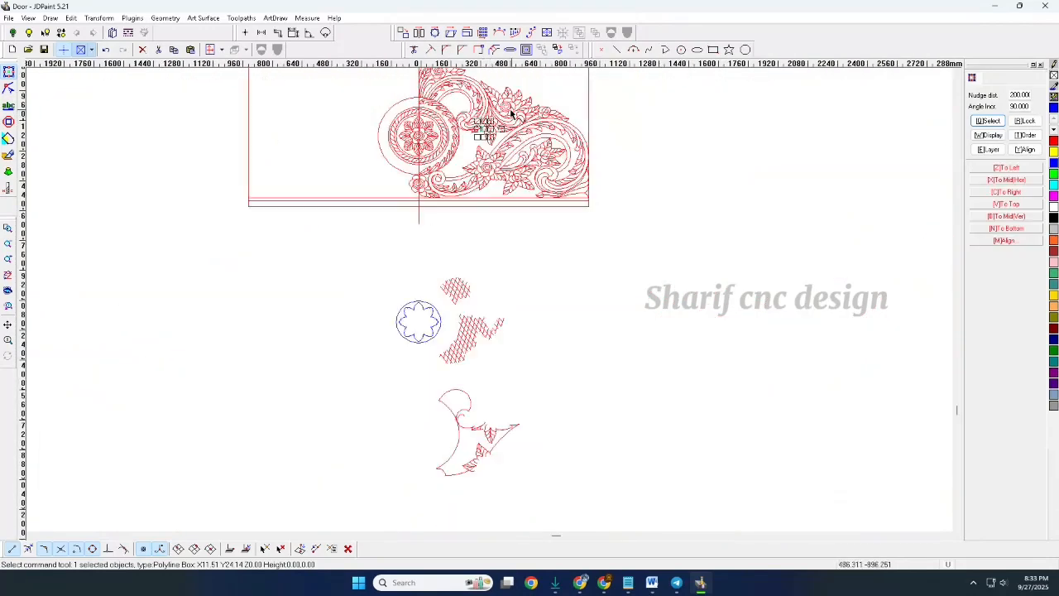
- Divide the overlapping edge curves of the leaf left of the centre leaf at their crossing and delete the surplus ends
scroll(484, 207, up, 10)
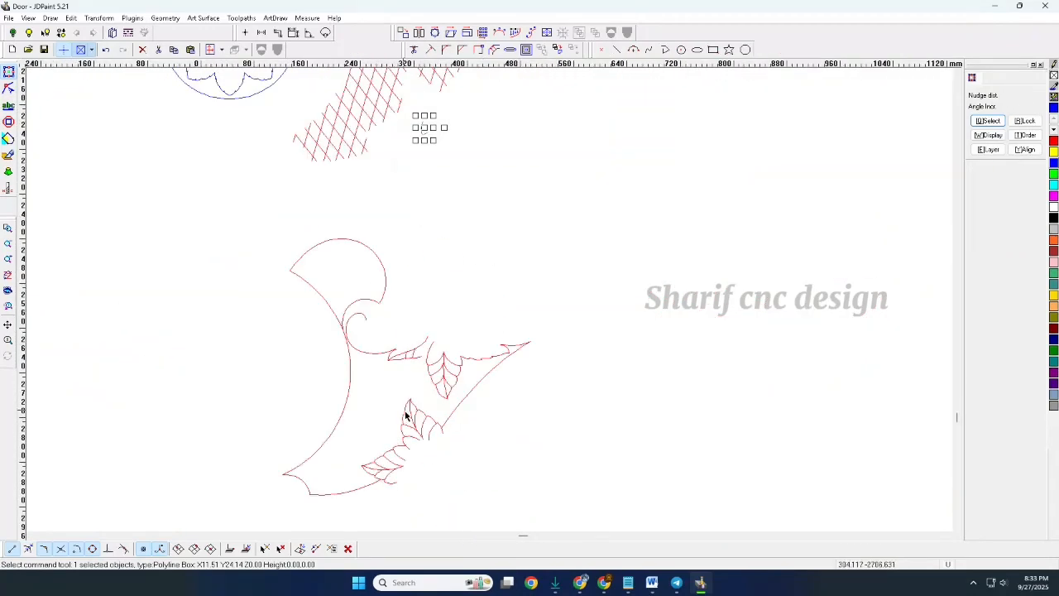
scroll(437, 260, up, 6)
shift+click(432, 278)
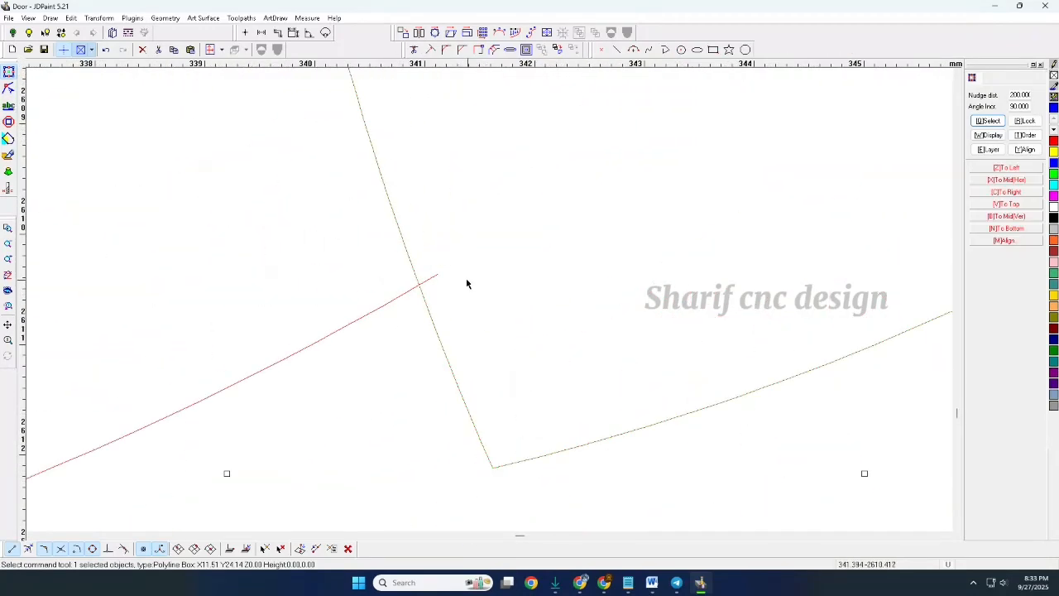
right_click(519, 220)
click(553, 225)
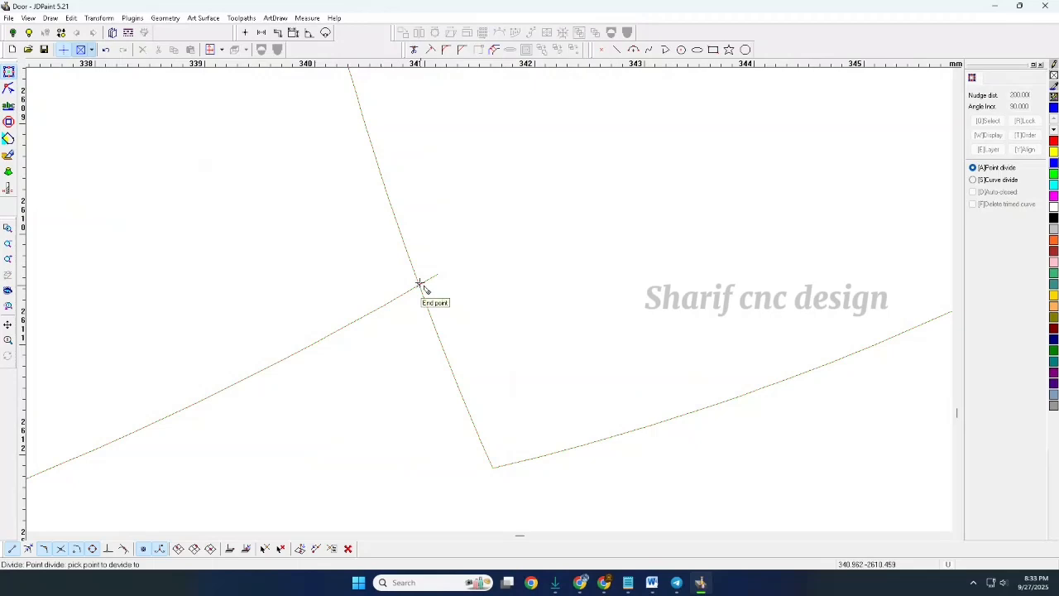
click(420, 284)
right_click(420, 284)
click(431, 277)
key(Delete)
click(389, 196)
key(Delete)
- Divide the centre leaf's upper-left edge where the neighbouring leaf meets it, and delete the part above and the left leaf's inner curves
scroll(571, 228, down, 8)
click(652, 225)
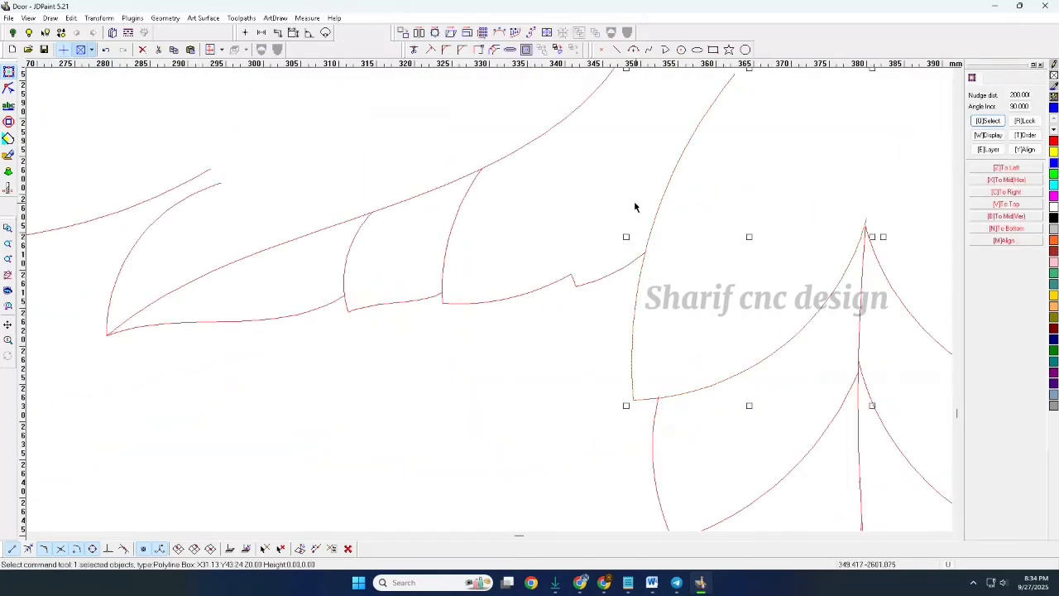
key(Delete)
key(ctrl+z)
scroll(670, 240, up, 4)
right_click(670, 250)
click(703, 261)
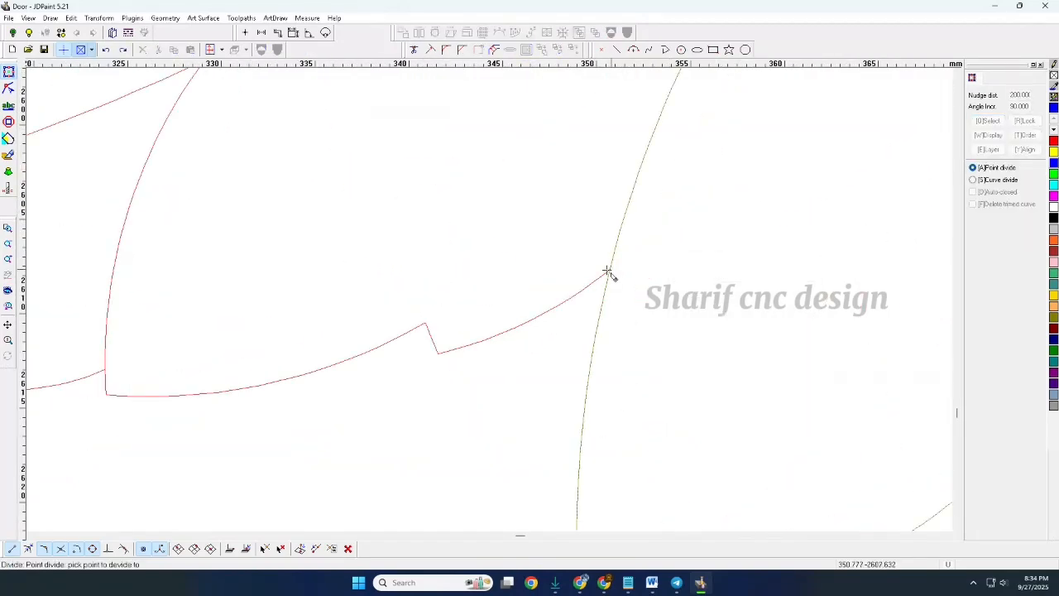
click(608, 273)
scroll(622, 243, down, 5)
click(499, 239)
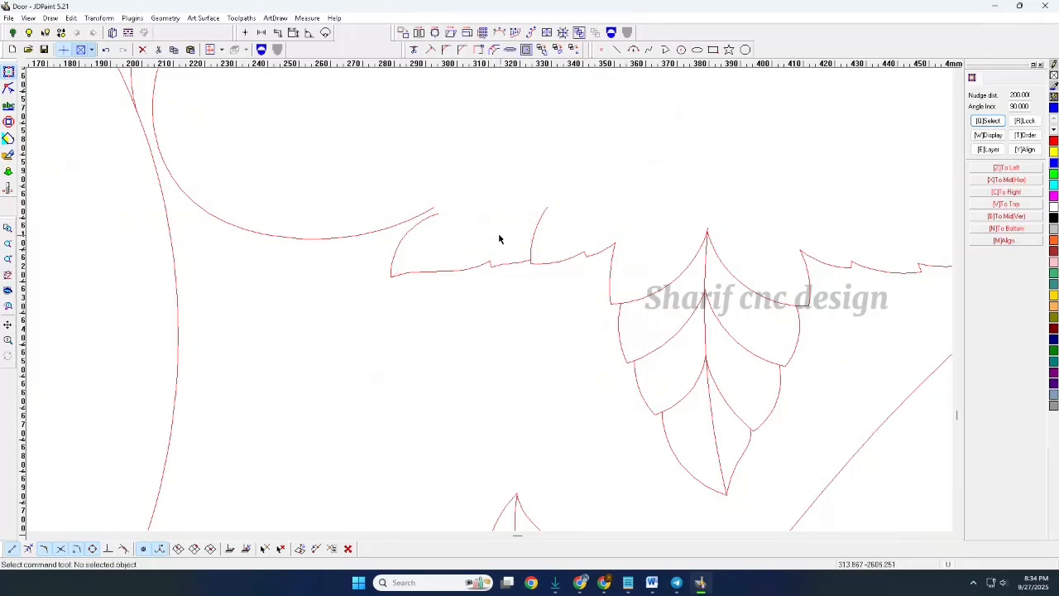
key(Delete)
- Compare the trimmed border with the matching scroll area of the original door design
scroll(469, 267, down, 4)
scroll(447, 257, down, 5)
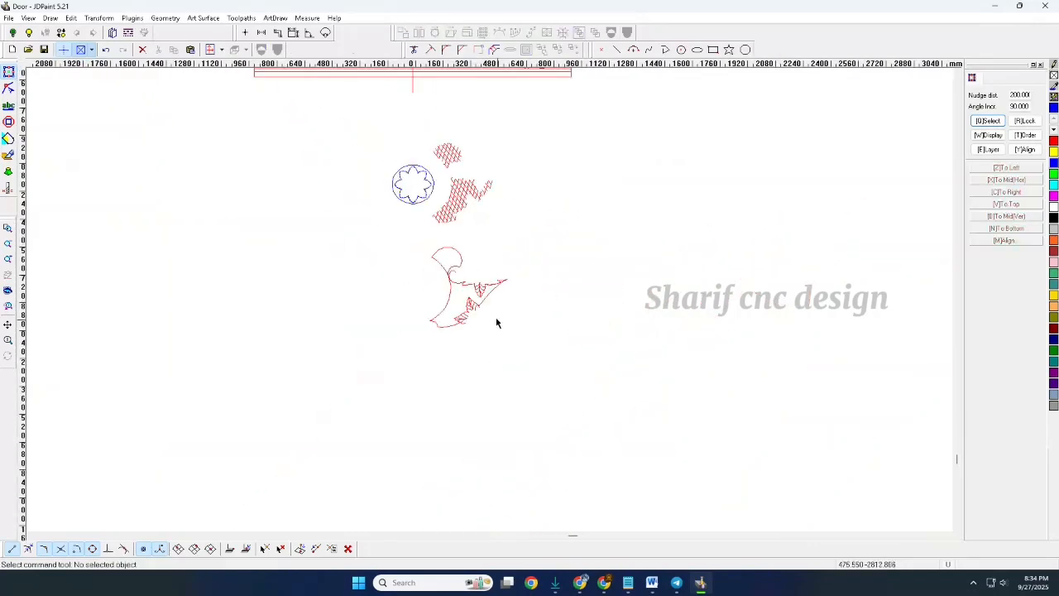
scroll(444, 243, up, 2)
scroll(532, 402, down, 2)
scroll(530, 397, down, 1)
scroll(511, 80, up, 5)
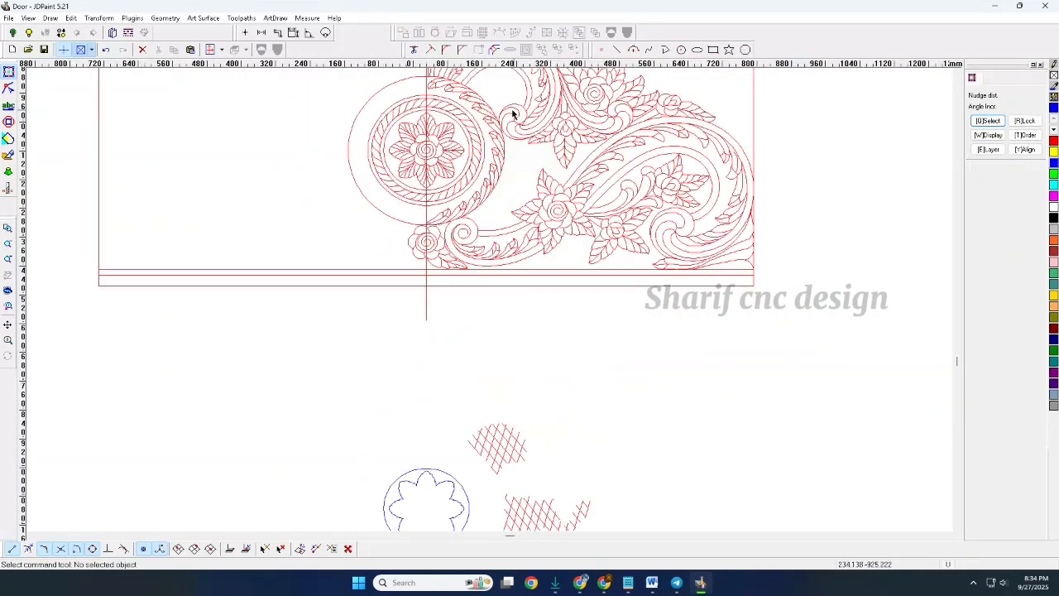
scroll(489, 149, down, 4)
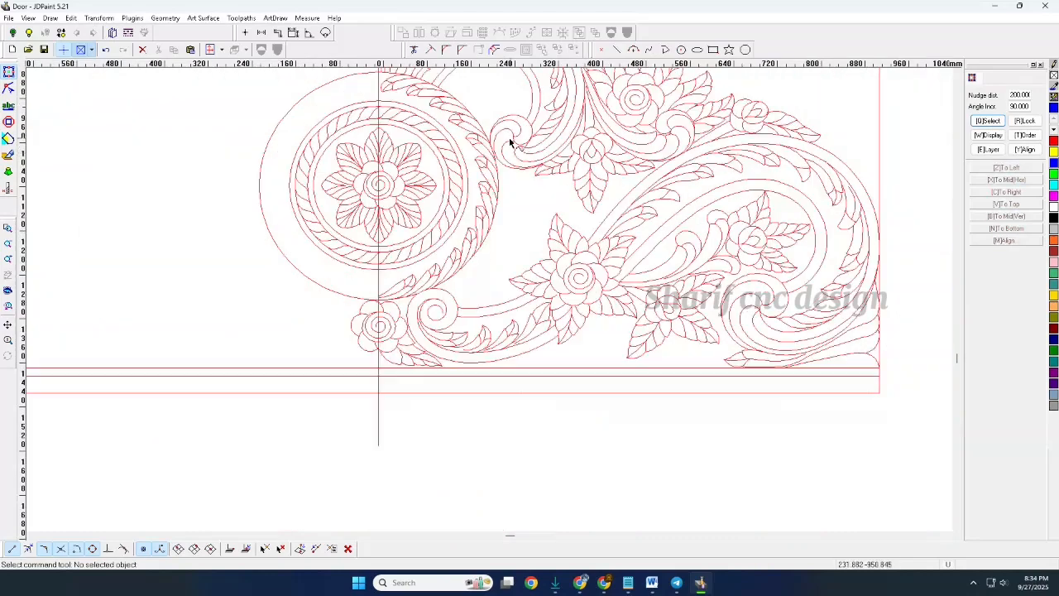
scroll(504, 338, up, 5)
- Divide the large sweeping curve and the adjacent curl at the narrow neck, and delete the segments between the two pocket areas
scroll(474, 458, up, 9)
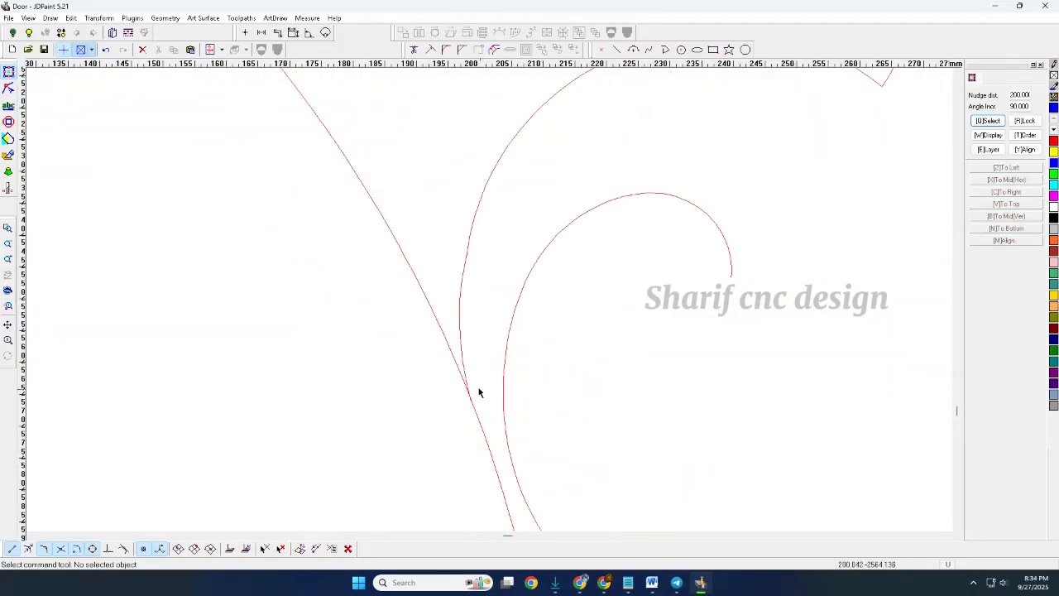
scroll(480, 392, down, 4)
scroll(495, 439, up, 3)
drag(504, 359, 453, 393)
right_click(536, 332)
click(573, 341)
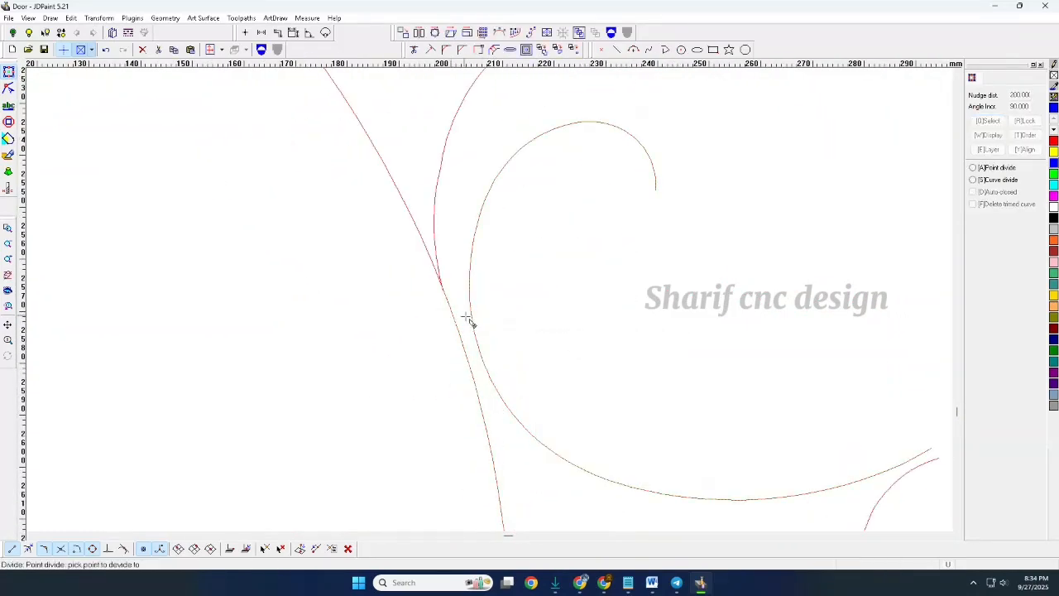
click(480, 355)
right_click(494, 348)
drag(501, 312, 450, 328)
scroll(525, 334, down, 3)
key(Delete)
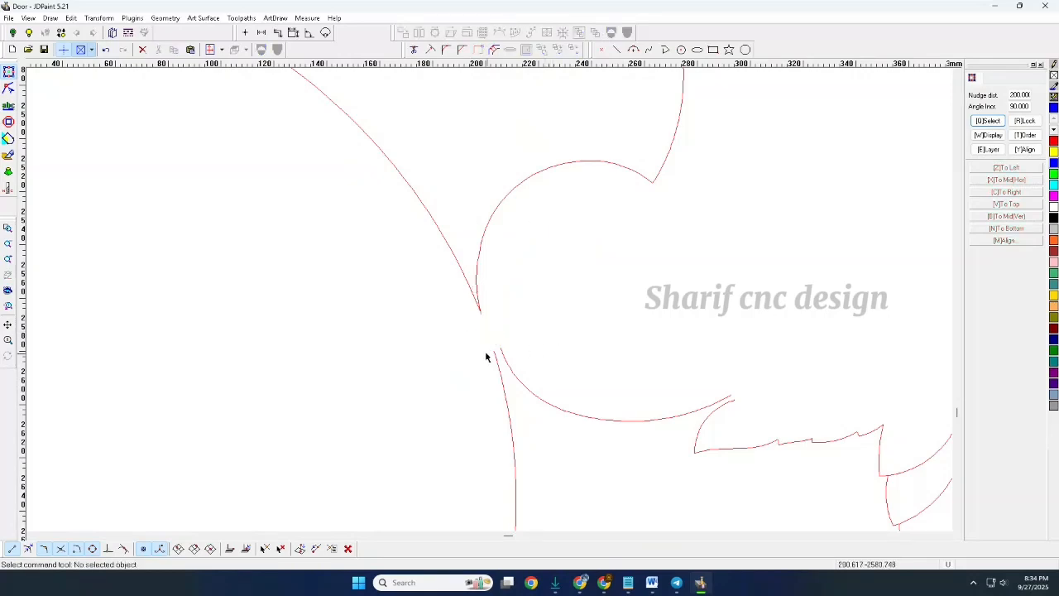
- Try to delete the centre leaf's vein and lobe curves together, and undo the deletion
scroll(536, 263, down, 6)
scroll(640, 303, up, 3)
scroll(518, 170, up, 3)
drag(521, 172, 461, 335)
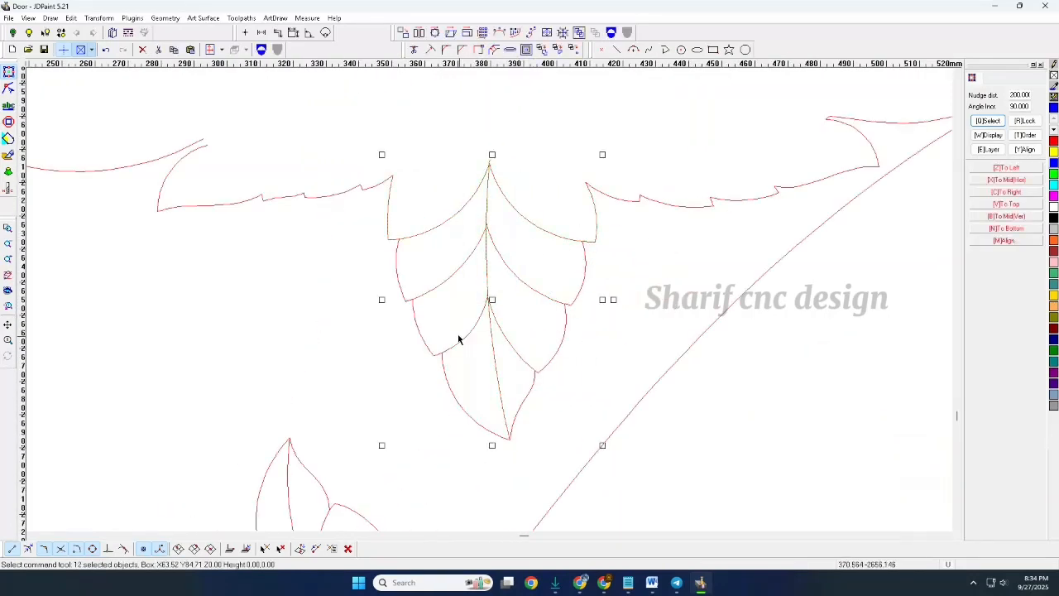
key(Delete)
scroll(494, 221, down, 3)
scroll(451, 206, up, 3)
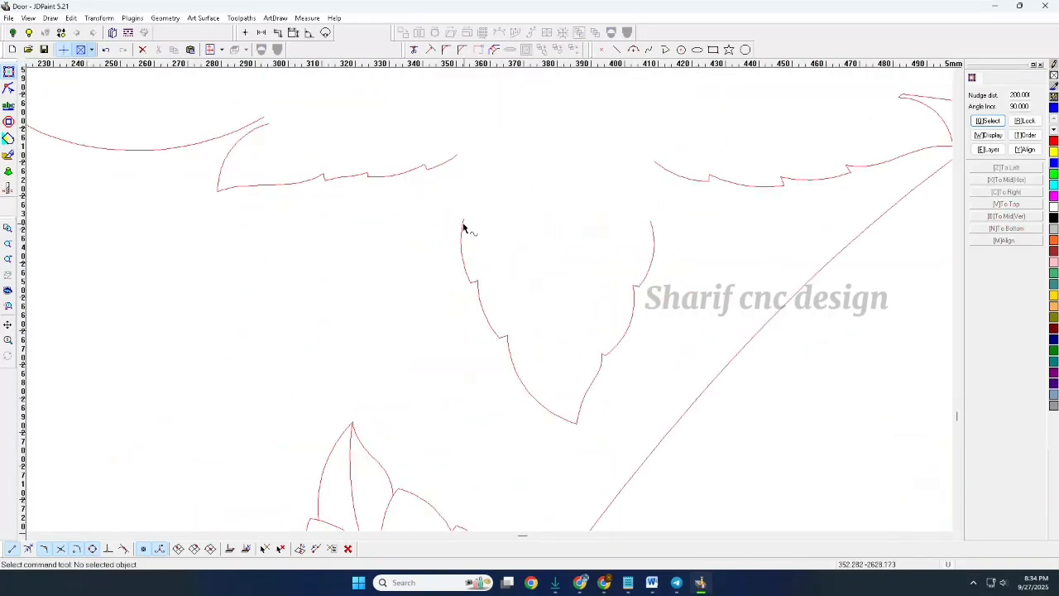
key(ctrl+z)
- Divide the centre leaf's upper-left lobe where the second lobe crosses it and remove the inner part
scroll(457, 258, up, 8)
drag(434, 247, 345, 145)
right_click(466, 242)
click(486, 249)
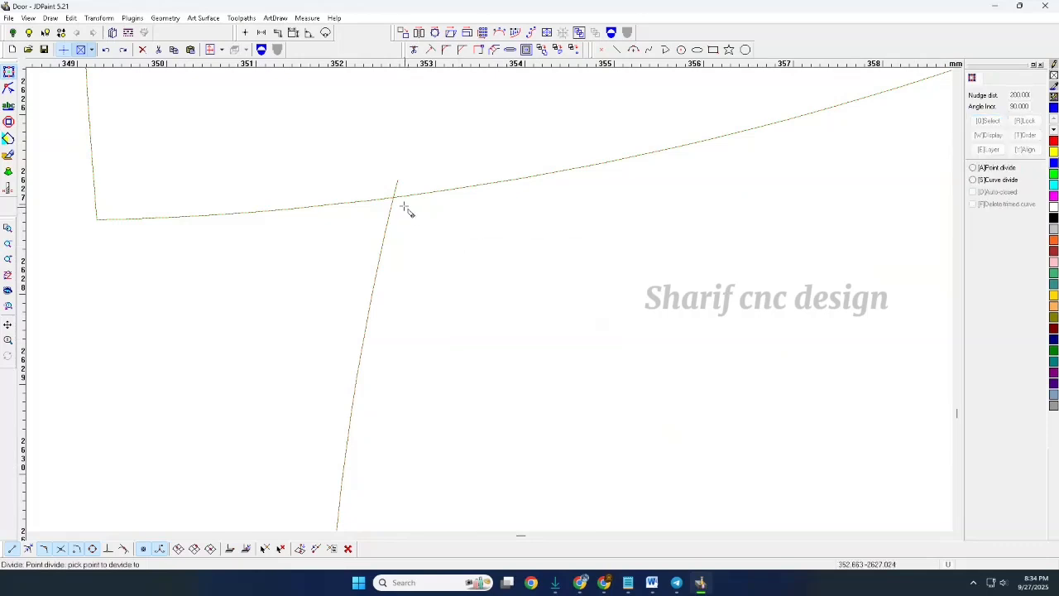
click(395, 198)
scroll(562, 319, down, 4)
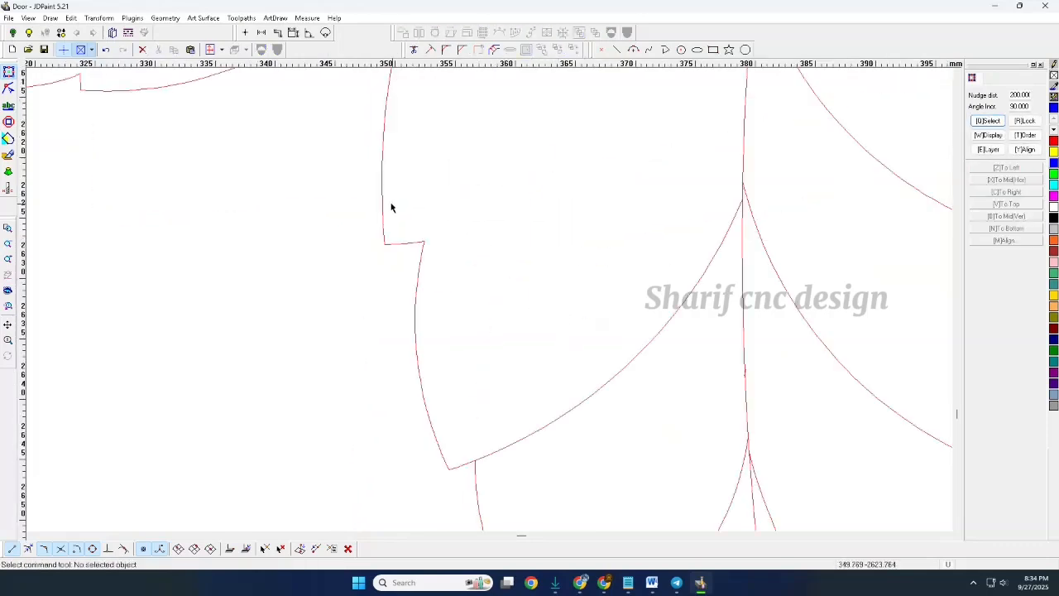
- Divide the centre leaf's upper-right lobe where the second lobe crosses it and remove the inner part
scroll(391, 207, down, 4)
scroll(689, 206, up, 9)
drag(607, 482, 465, 320)
right_click(563, 324)
click(582, 332)
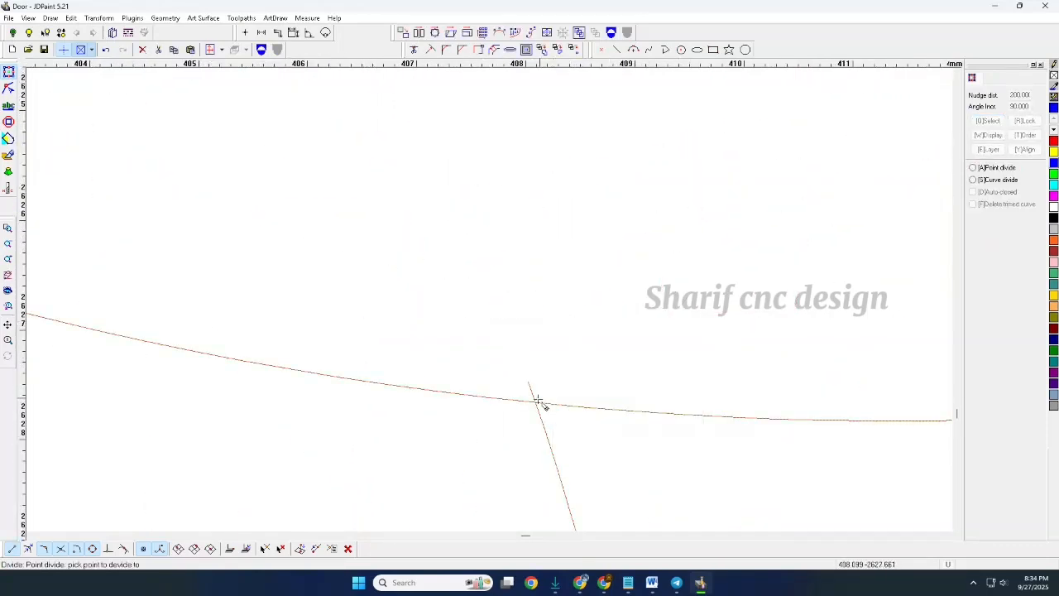
click(536, 402)
- Delete the centre leaf's vein and remaining inner curves, leaving only its serrated outline
scroll(629, 251, down, 8)
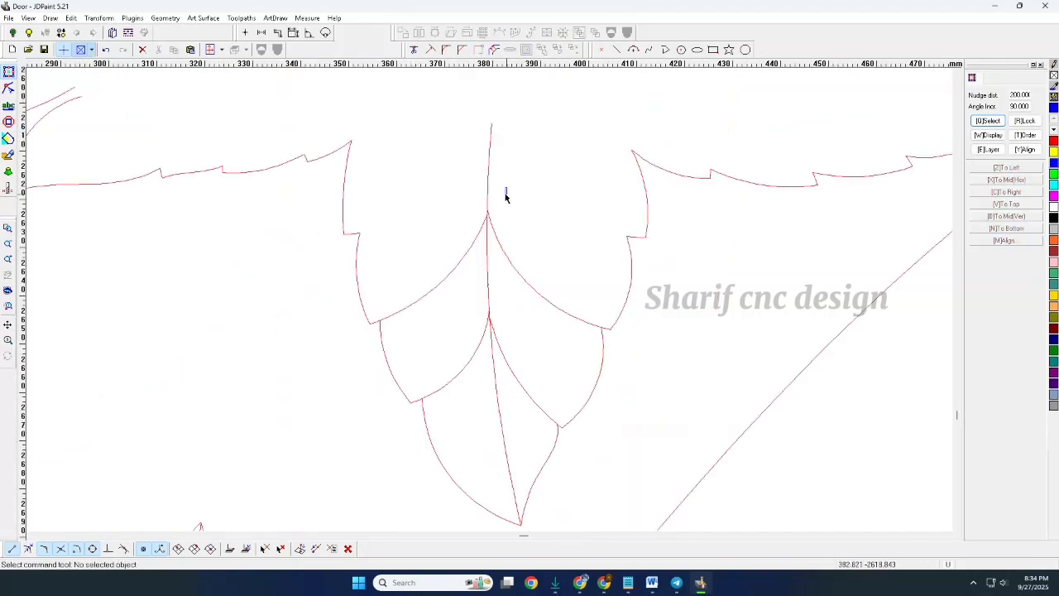
key(Delete)
drag(506, 193, 432, 378)
scroll(513, 228, down, 5)
scroll(462, 368, up, 2)
key(Delete)
- Try to delete the inner curves of the two lower leaves, and undo the deletions
drag(452, 271, 419, 305)
scroll(446, 195, down, 3)
scroll(448, 245, up, 3)
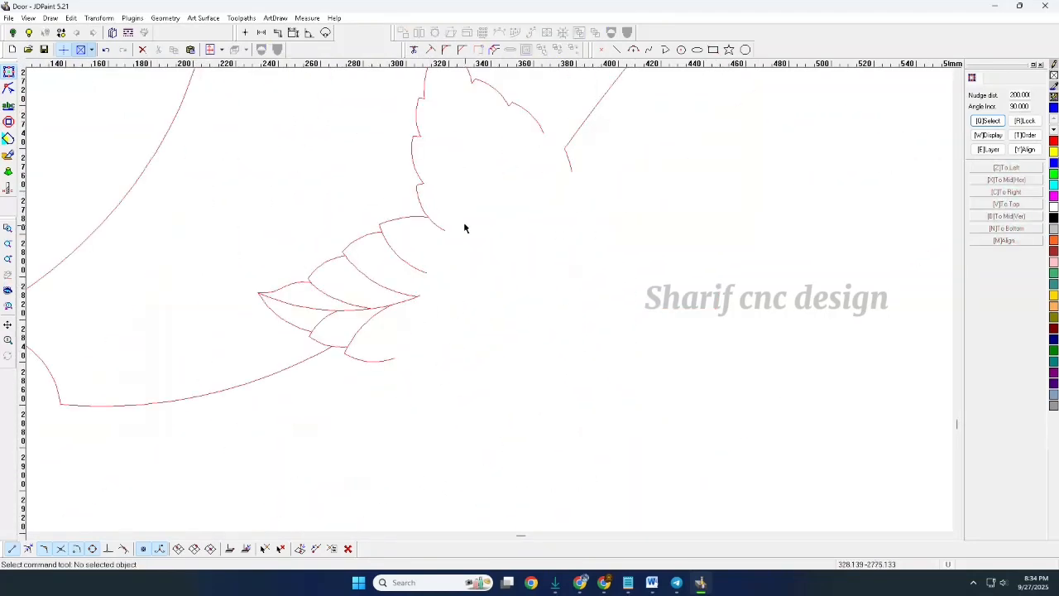
key(Delete)
drag(464, 222, 345, 321)
key(Delete)
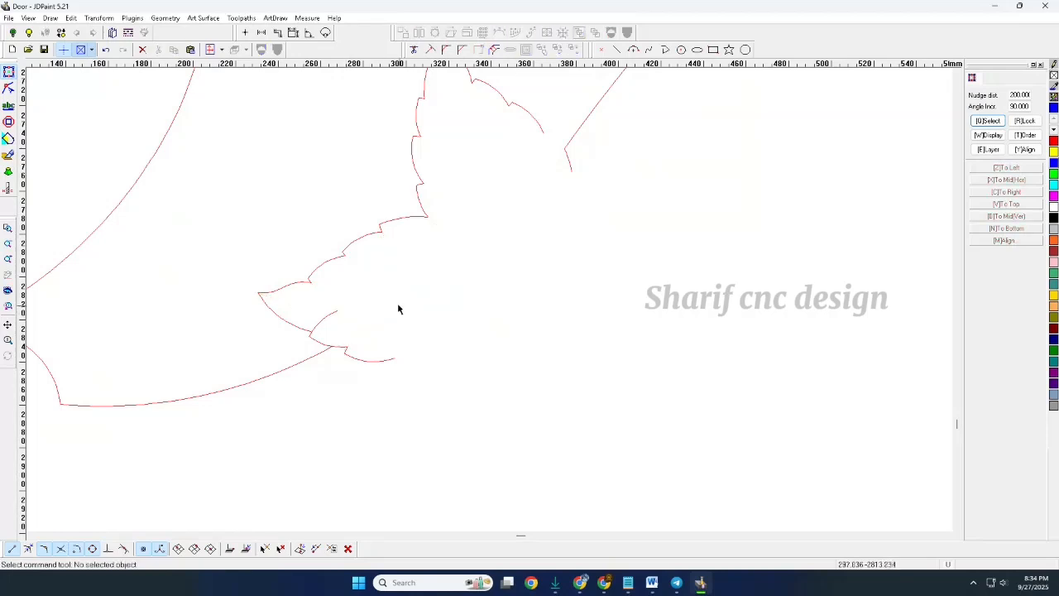
scroll(466, 374, down, 2)
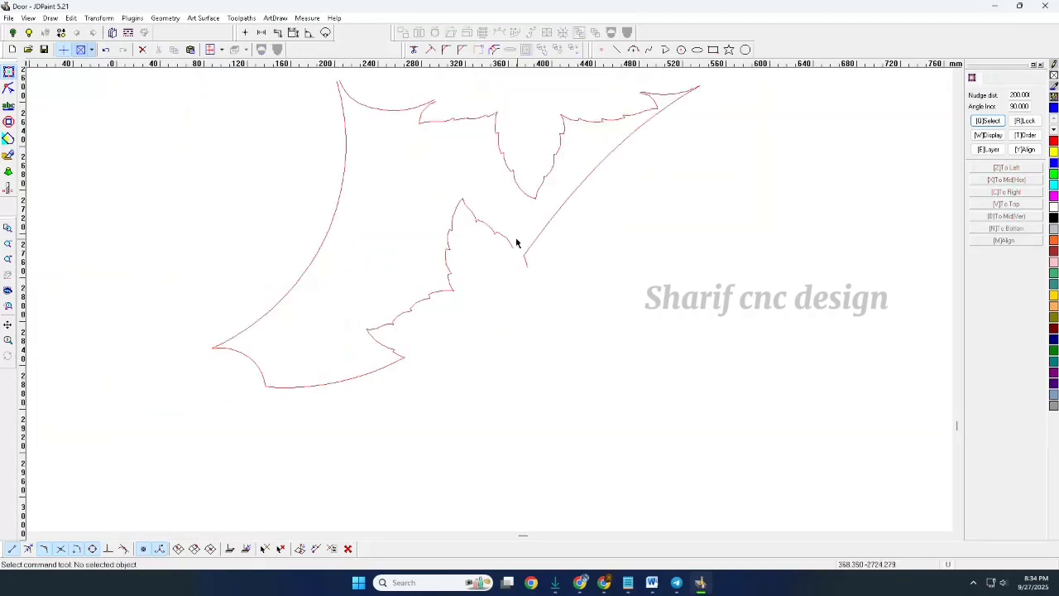
key(ctrl+z)
key(ctrl+z)
key(ctrl+z)
key(ctrl+z)
key(ctrl+z)
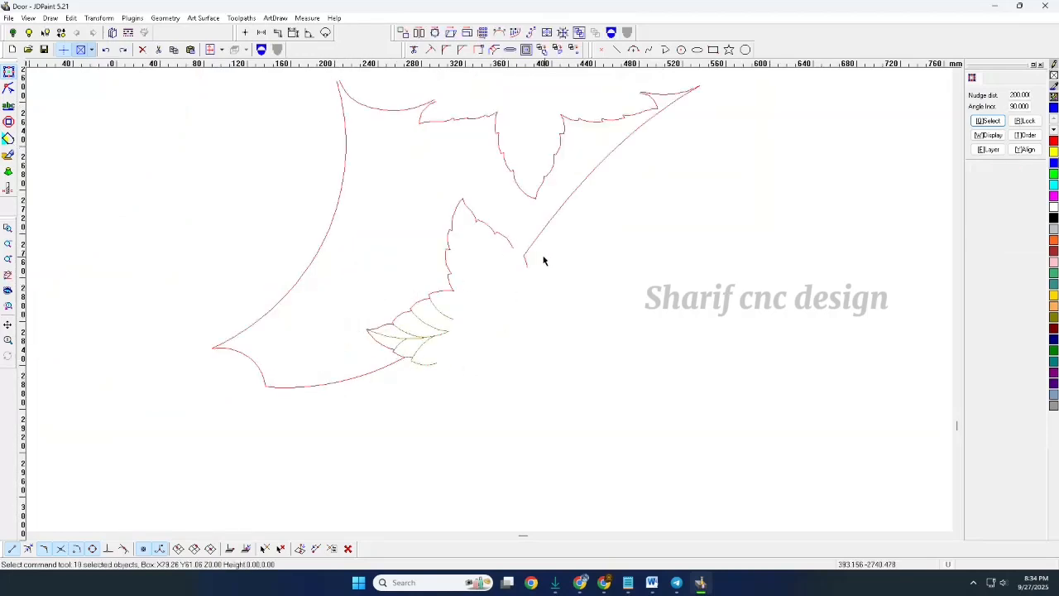
- Divide the upper lower-leaf's right lobe curves at their crossing, and delete the cut-off stubs and both lower leaves' inner curves
scroll(508, 263, up, 3)
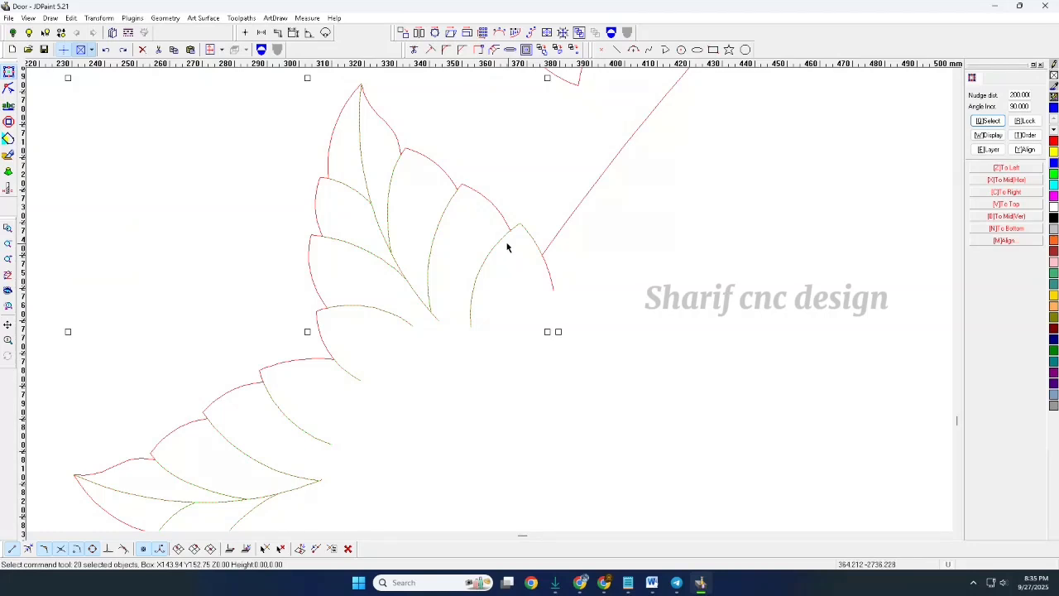
shift+click(473, 305)
scroll(450, 240, up, 10)
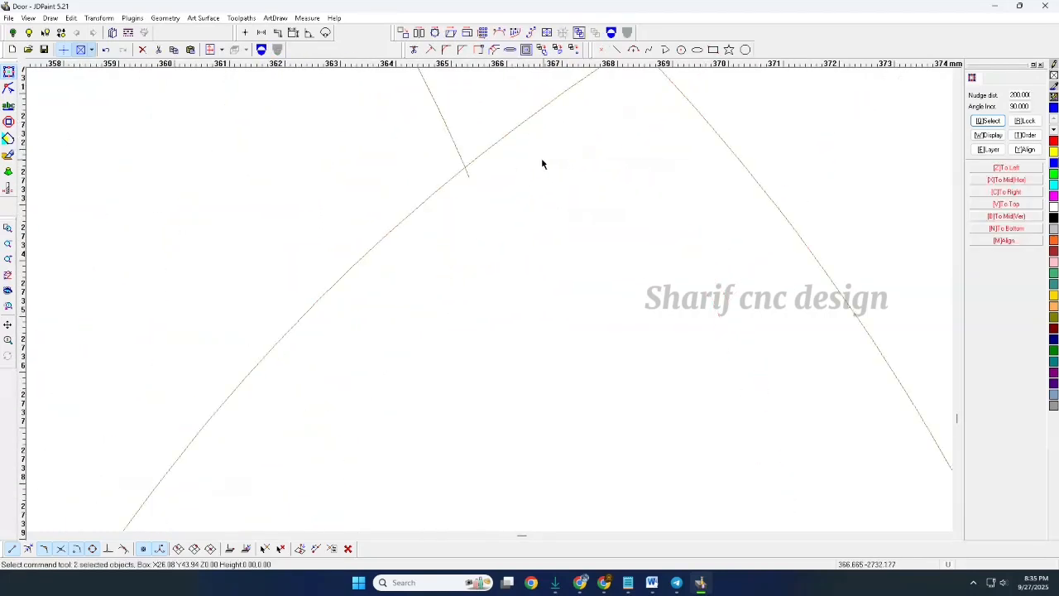
right_click(542, 163)
click(587, 177)
click(463, 165)
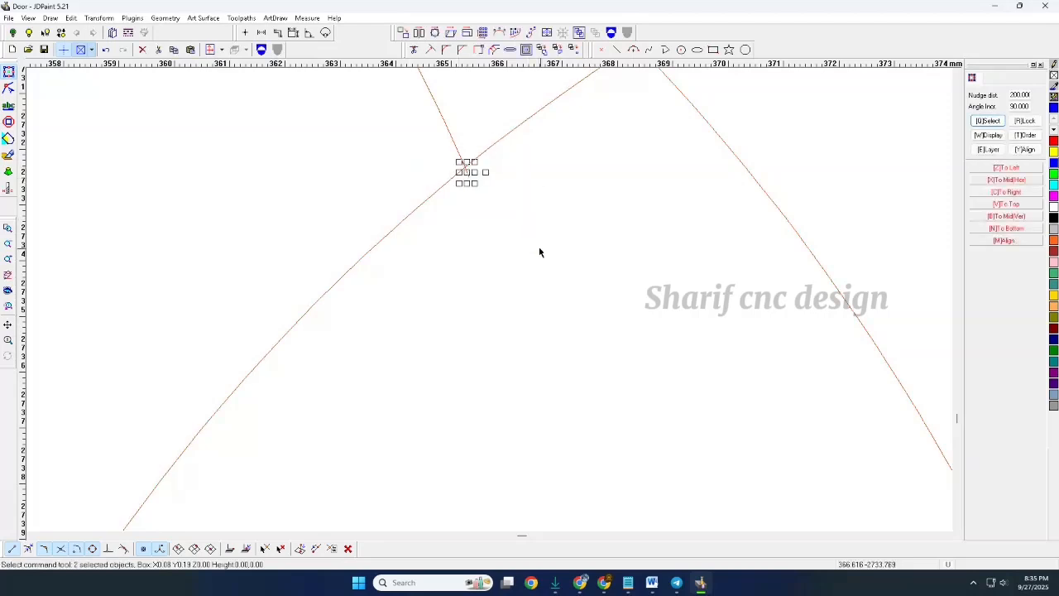
scroll(536, 253, down, 2)
drag(491, 253, 384, 307)
key(Delete)
scroll(563, 199, down, 8)
click(486, 202)
scroll(486, 204, down, 4)
key(Delete)
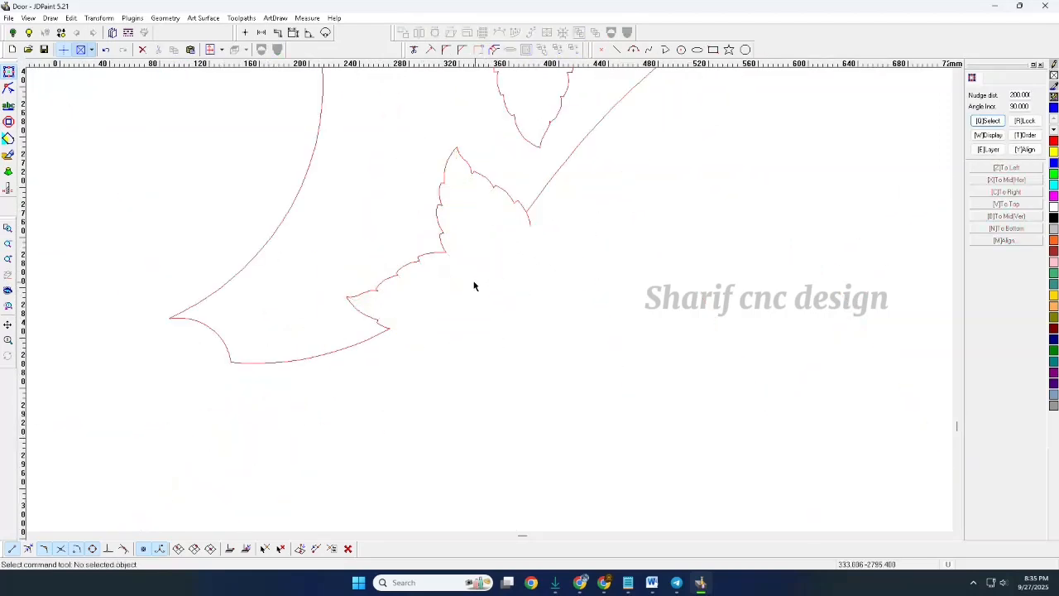
- Delete the leftover leaf-edge stub below the point where the long diagonal curve meets the lower leaf
scroll(463, 285, down, 2)
scroll(506, 245, up, 5)
drag(505, 240, 463, 263)
key(Delete)
scroll(463, 269, down, 5)
click(568, 164)
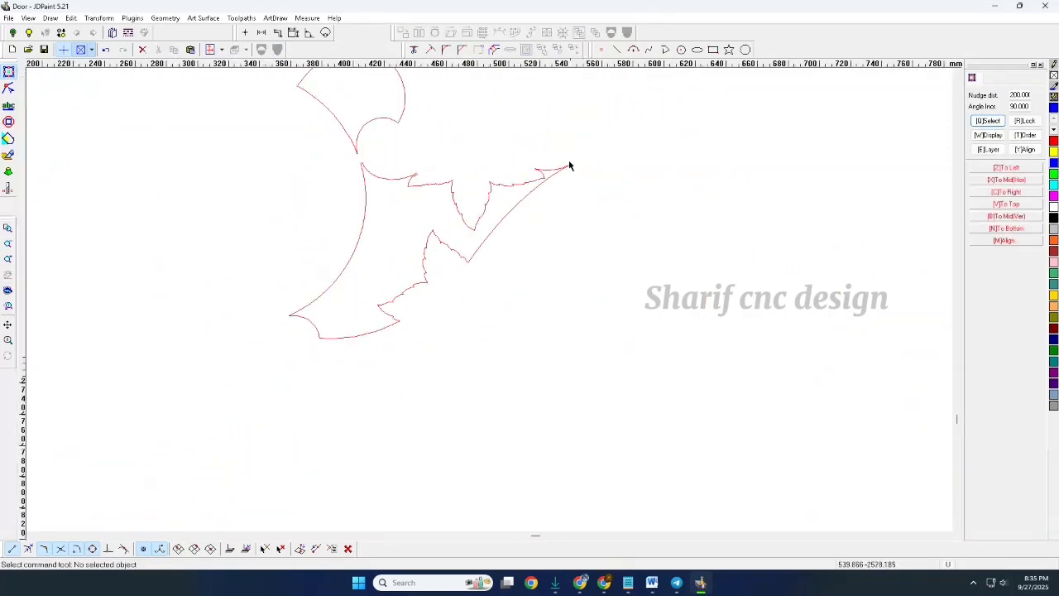
- Join the left arc, lower leaf outlines and long diagonal curve of the border into one polyline
scroll(559, 248, down, 2)
click(71, 18)
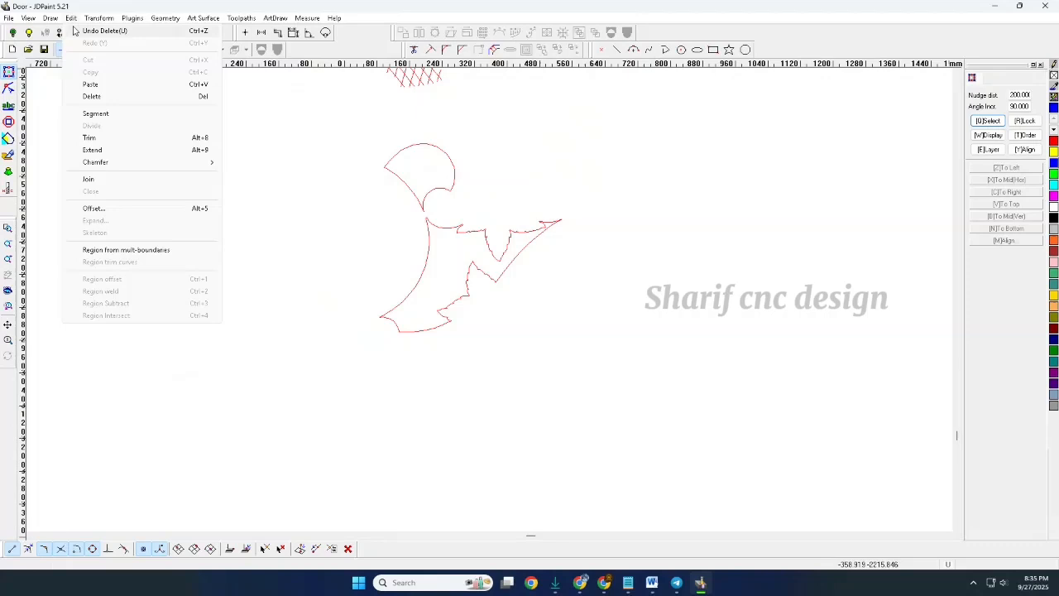
click(95, 178)
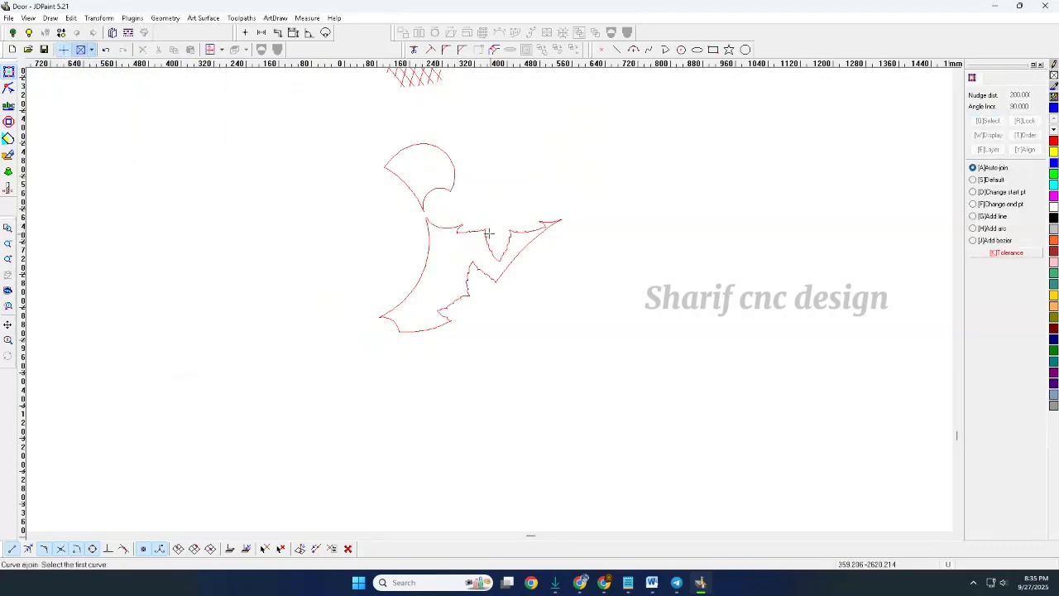
right_click(382, 323)
click(399, 327)
- Close the narrow gap at the leaf border's sharp right tip by joining its two curve ends with a connecting line
scroll(560, 223, up, 10)
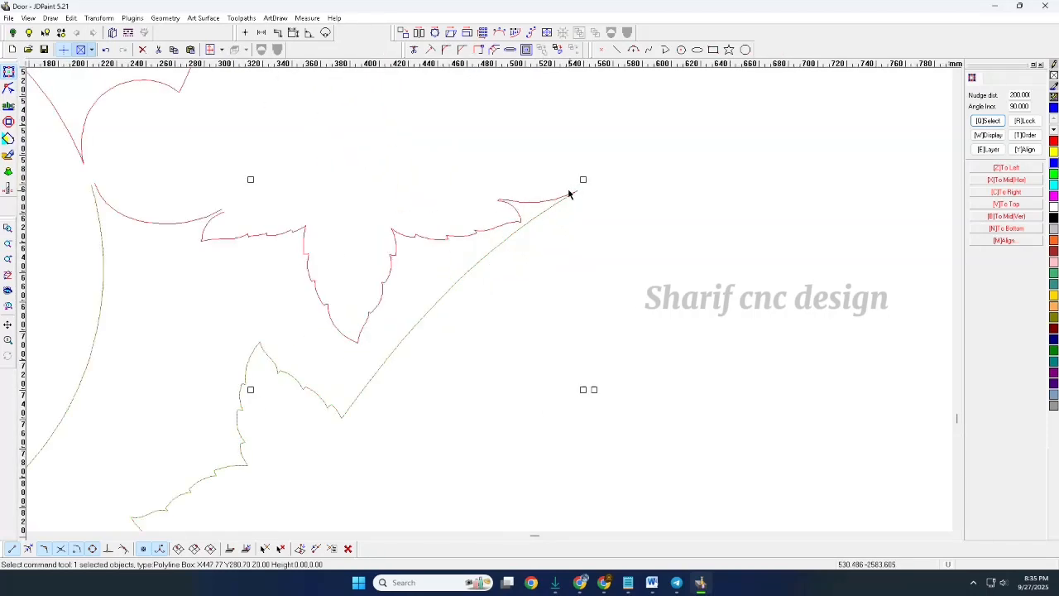
right_click(532, 216)
click(599, 232)
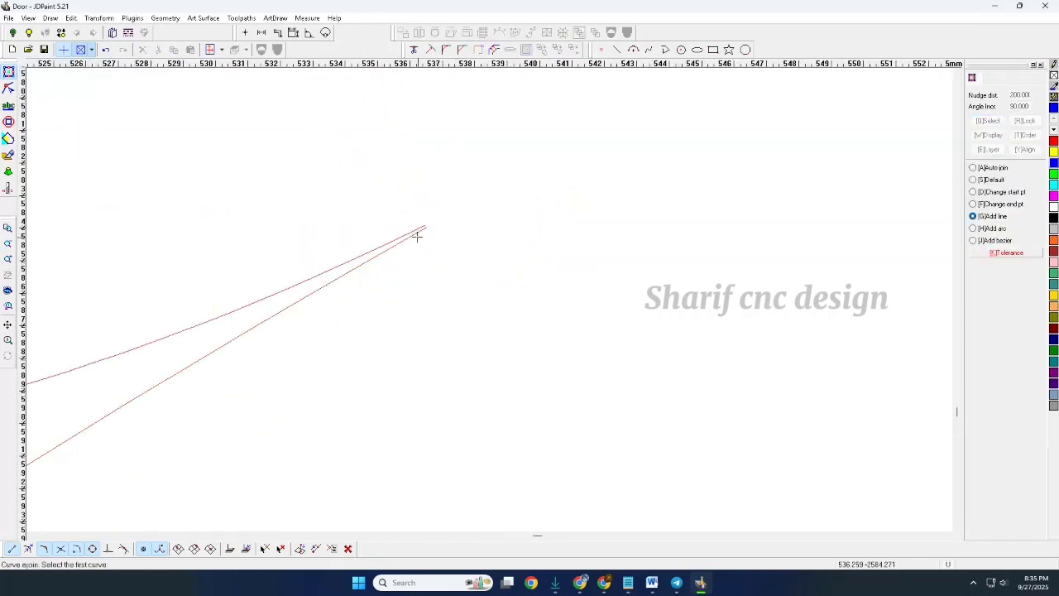
scroll(617, 248, down, 8)
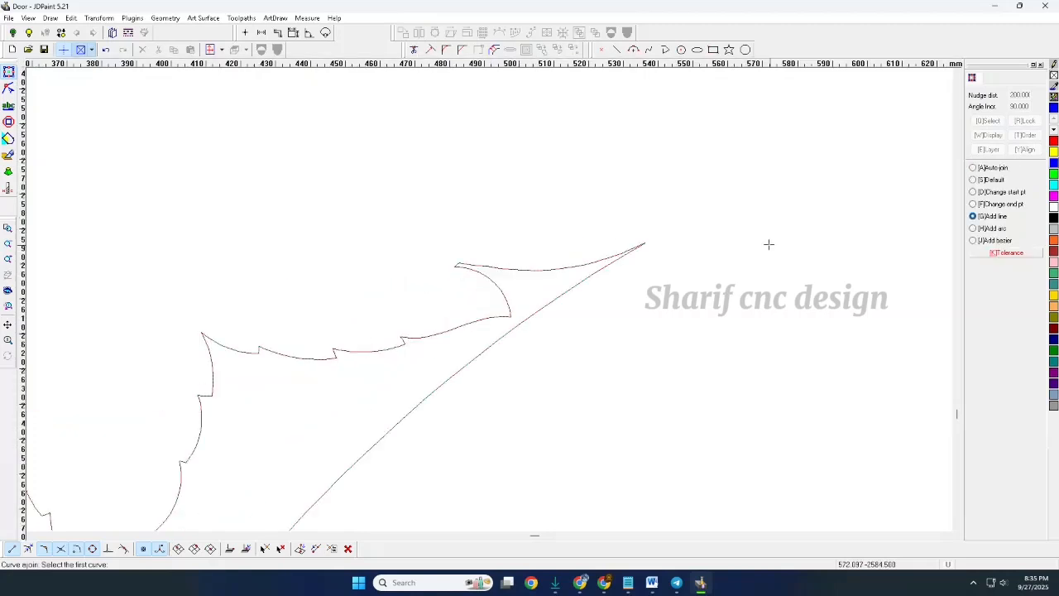
scroll(475, 200, down, 3)
- Join the short upper-left arc to the adjacent leaf edge and the long left arc with added lines, closing the lower outline
scroll(248, 244, up, 6)
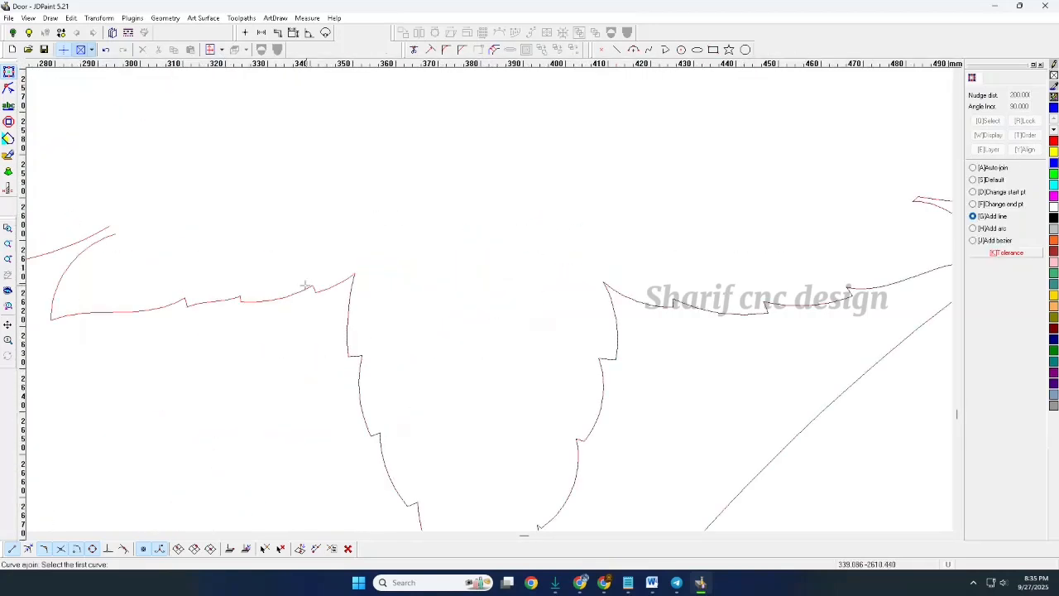
scroll(551, 277, down, 2)
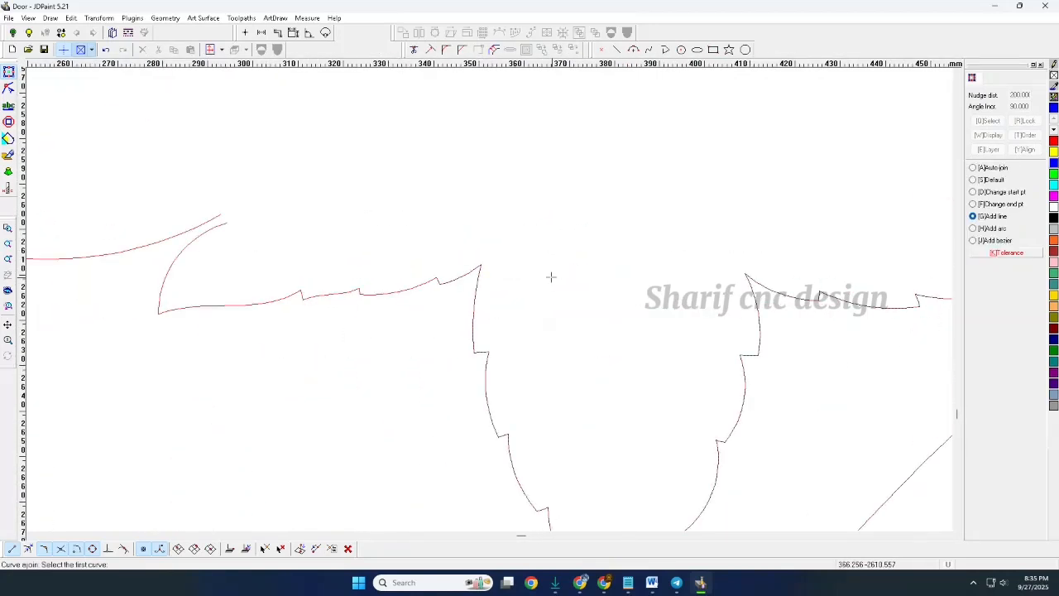
scroll(626, 302, down, 2)
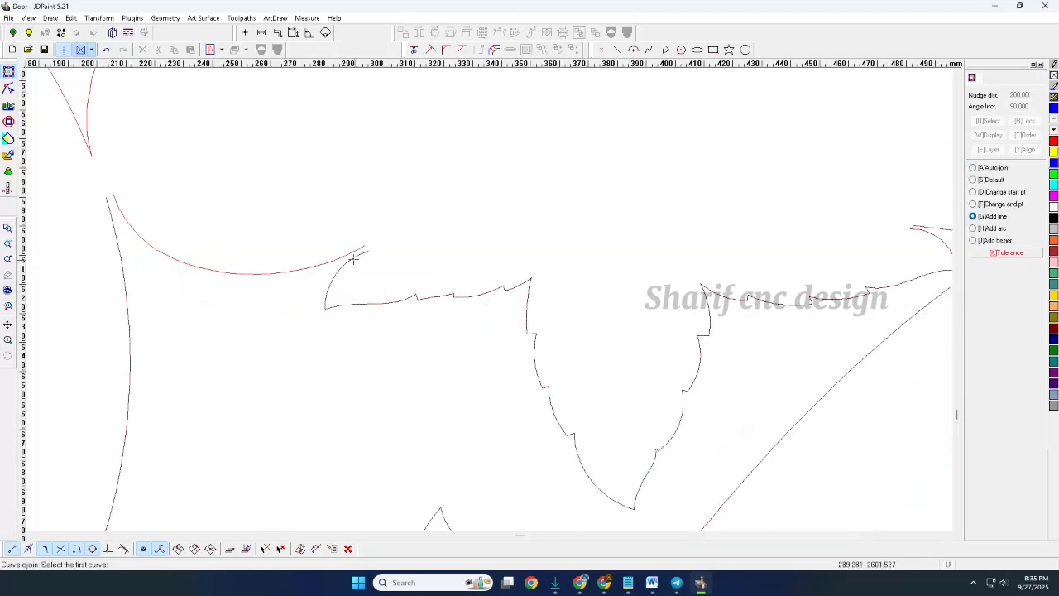
click(346, 252)
right_click(192, 206)
click(189, 266)
scroll(371, 226, down, 8)
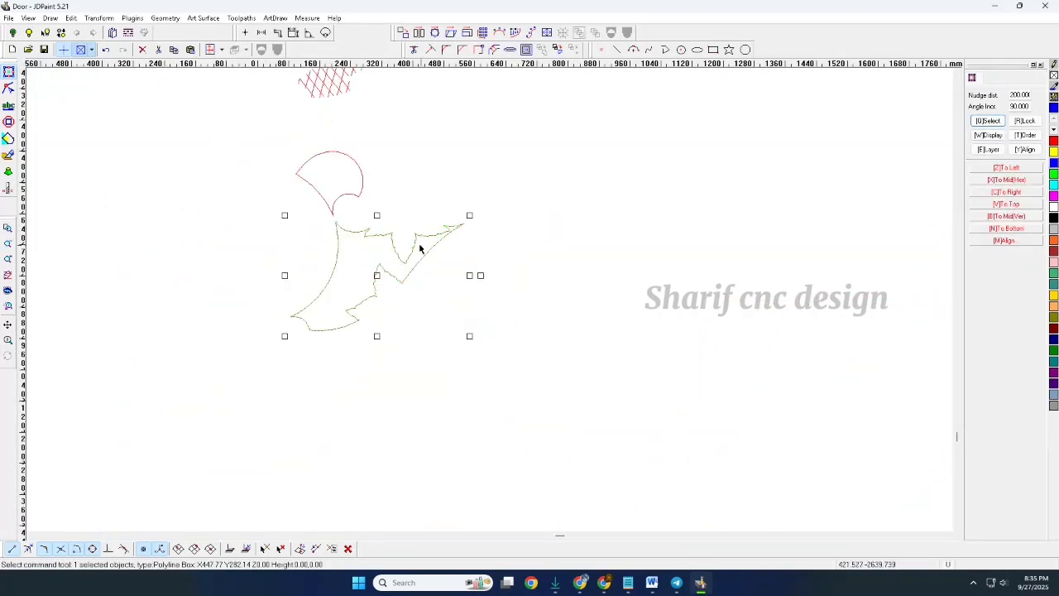
- Combine the upper scroll outline and the lower leaf outline into one object and colour it blue
click(479, 51)
click(581, 264)
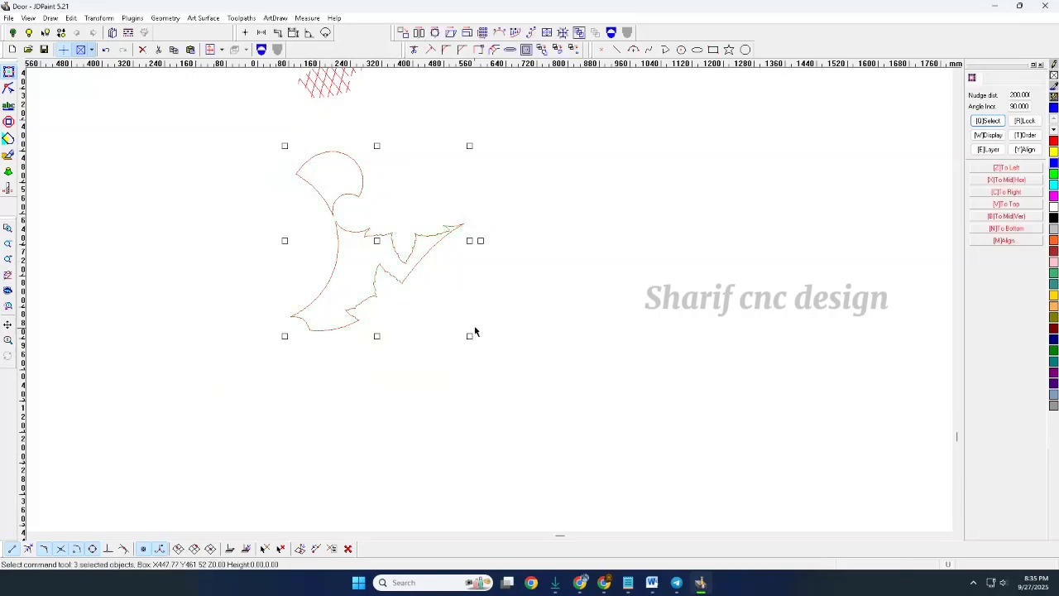
click(611, 33)
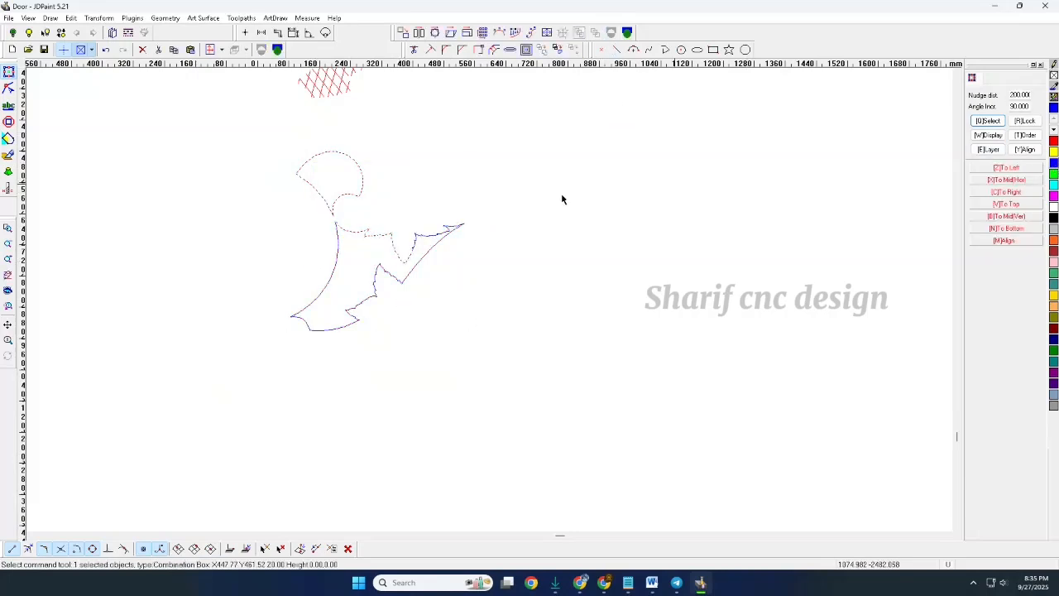
click(546, 296)
scroll(430, 206, up, 1)
scroll(412, 205, down, 2)
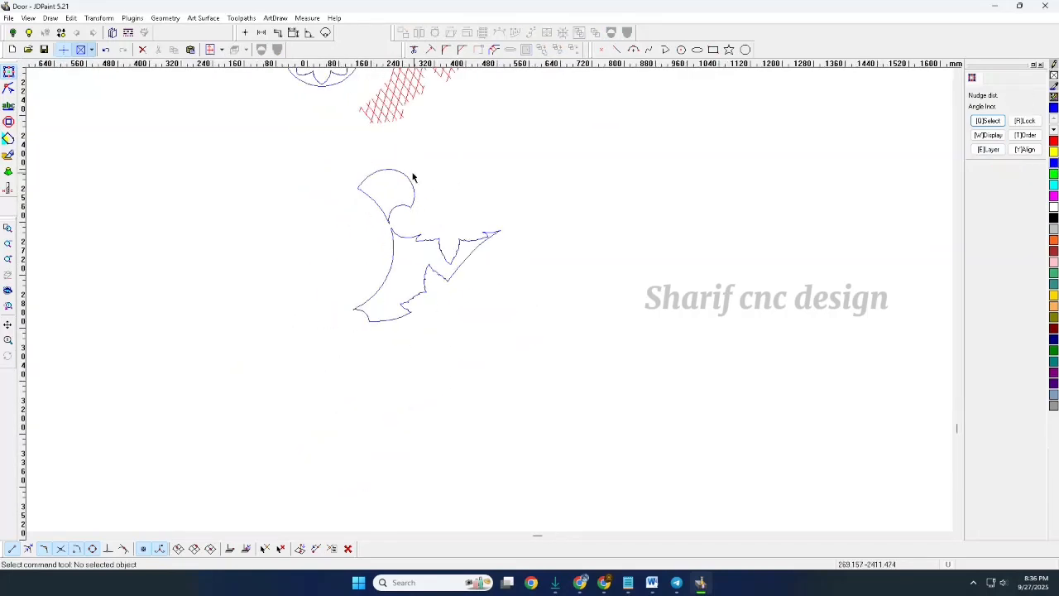
scroll(414, 177, up, 2)
scroll(414, 189, down, 3)
scroll(414, 188, up, 2)
- Break the blue combination apart and offset the upper scroll and lower leaf outlines inward with sharp corners, keeping the originals
drag(433, 184, 382, 219)
click(607, 51)
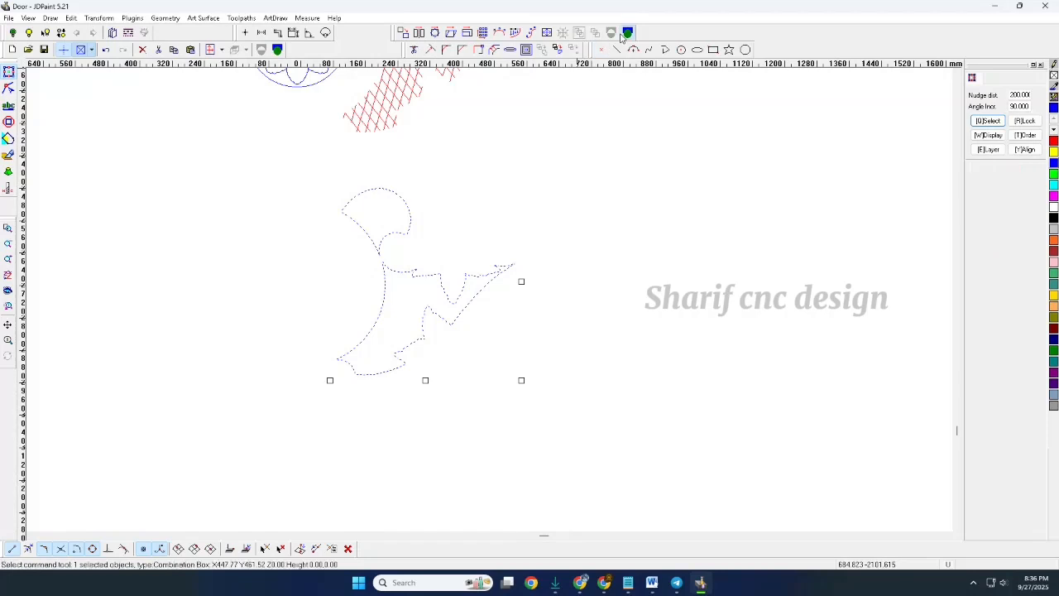
click(495, 50)
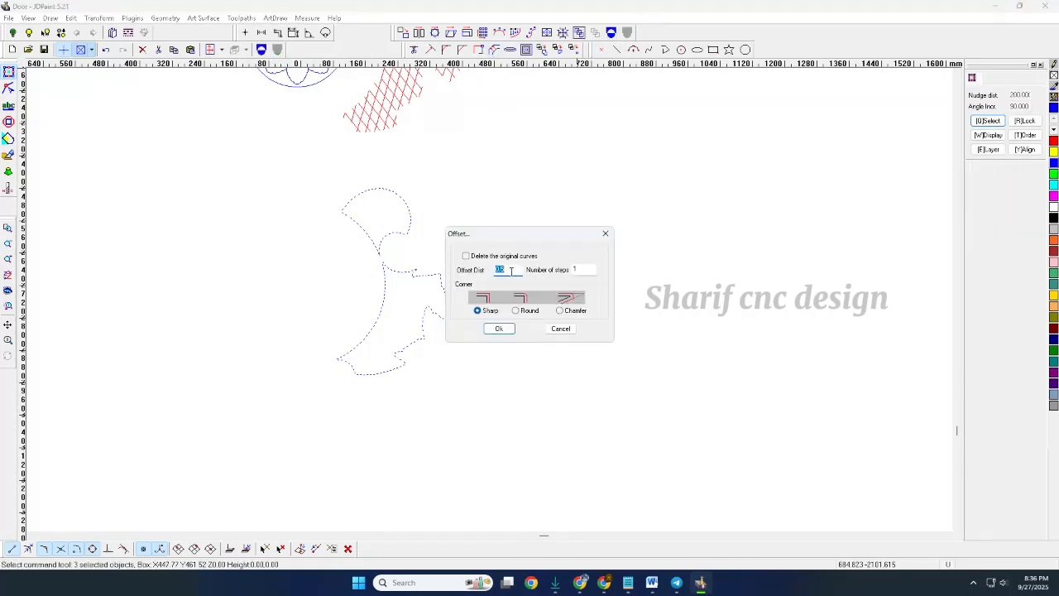
click(499, 328)
scroll(457, 251, up, 3)
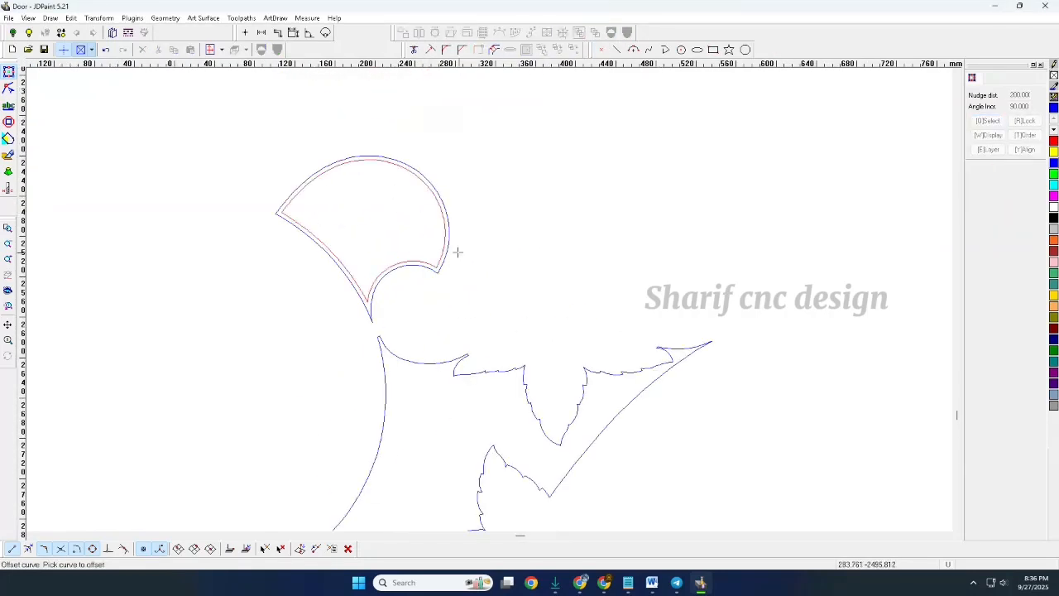
click(426, 361)
click(425, 397)
right_click(506, 257)
scroll(508, 253, down, 2)
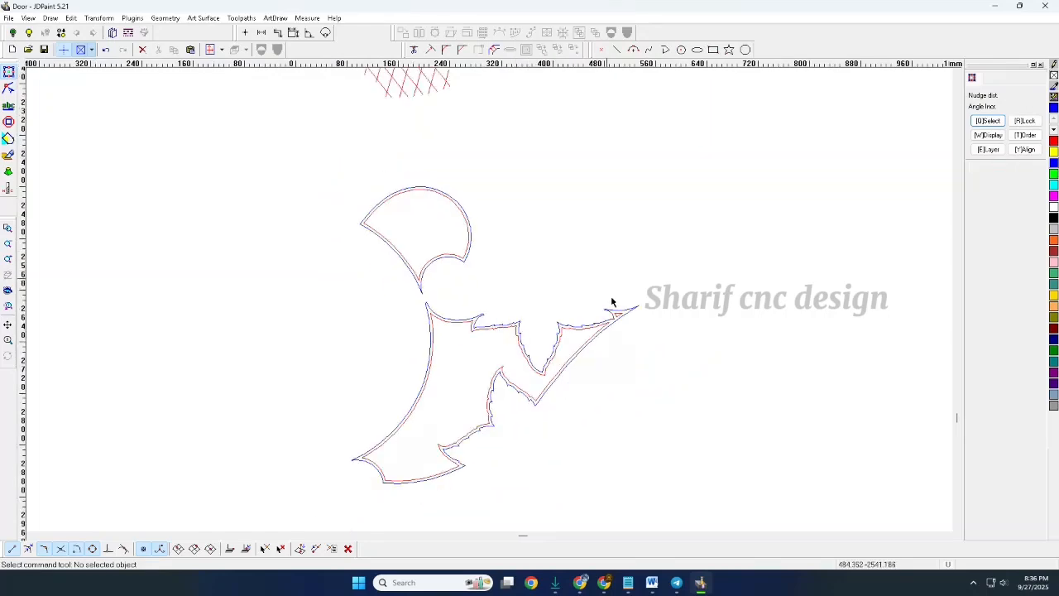
- Select the inner offset of the lower leaf outline, including the small triangle inside its right tip
scroll(622, 319, up, 6)
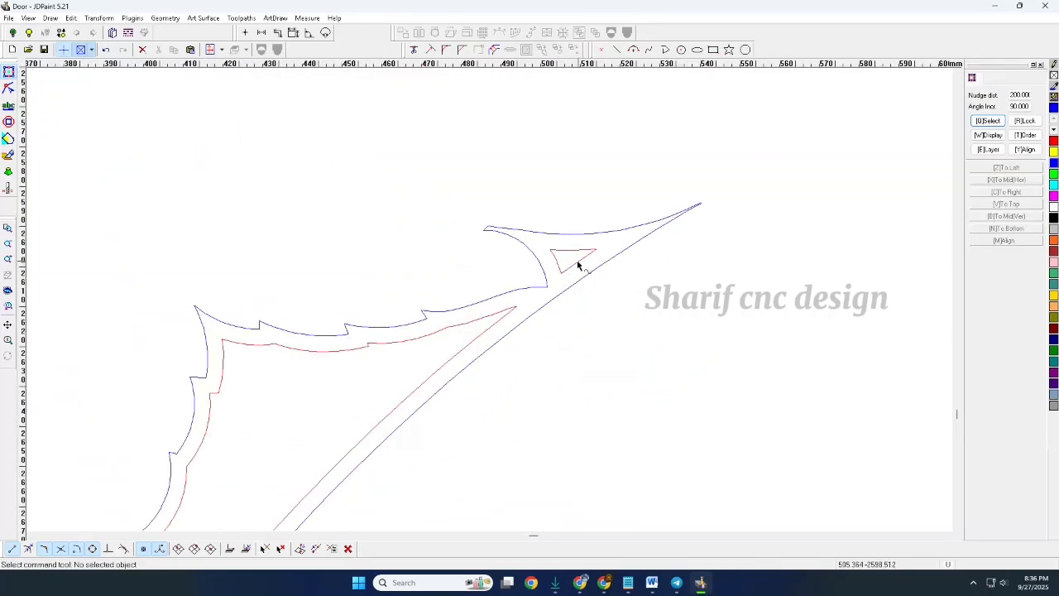
scroll(577, 264, down, 2)
click(607, 239)
scroll(653, 263, down, 2)
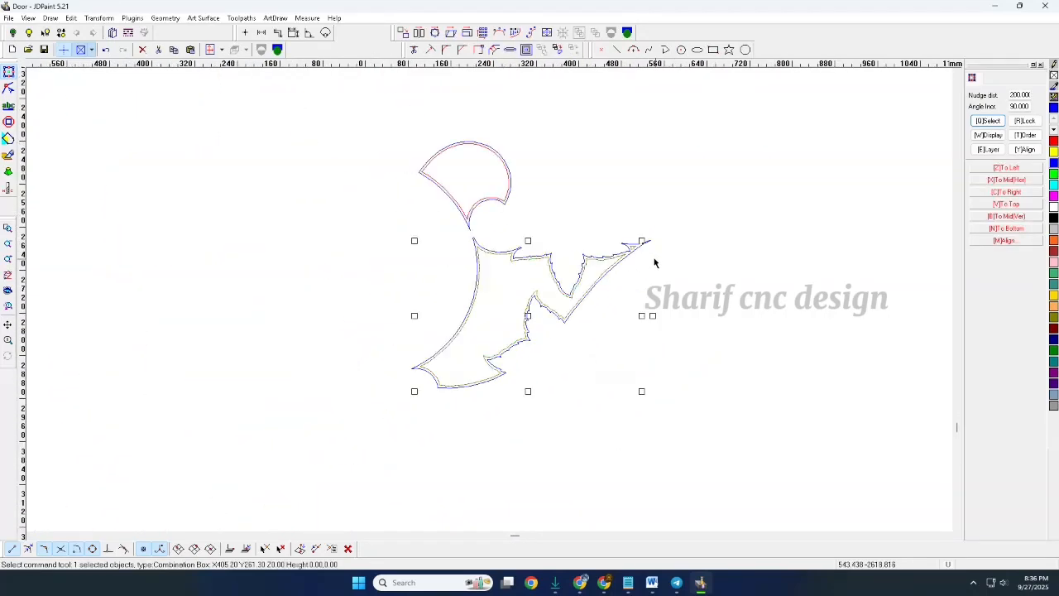